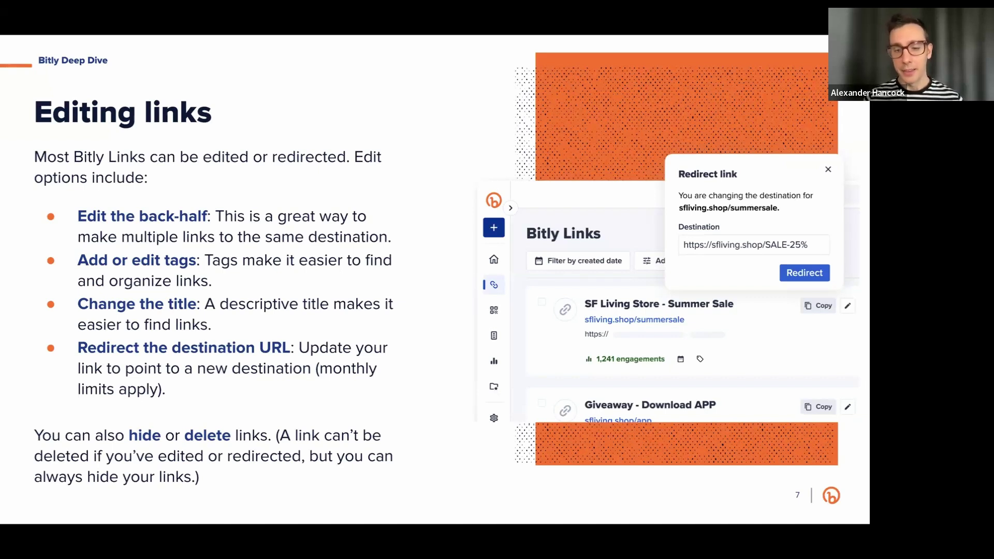
Switch from the presentation slides to the Bitly Links page in the web browser
key("Right")
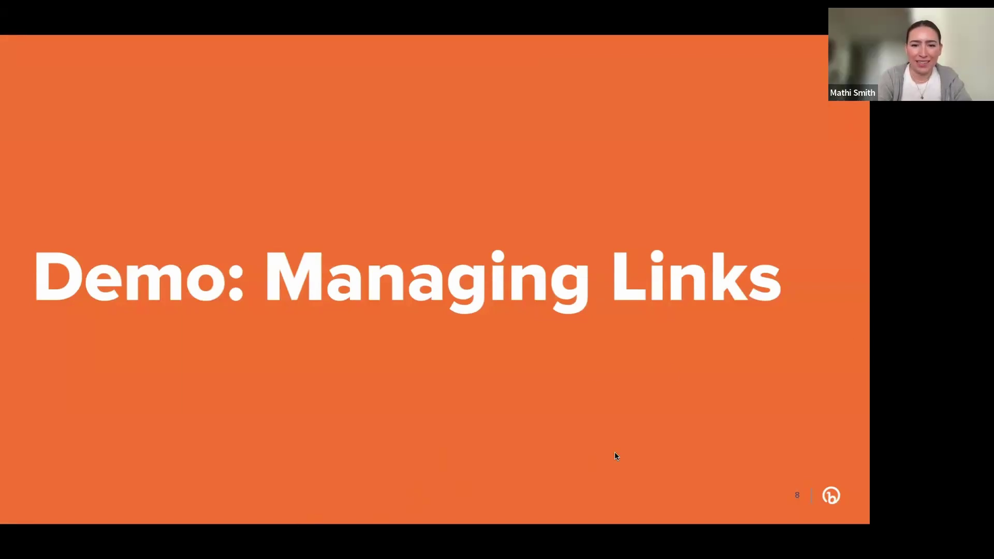
key("super+Tab")
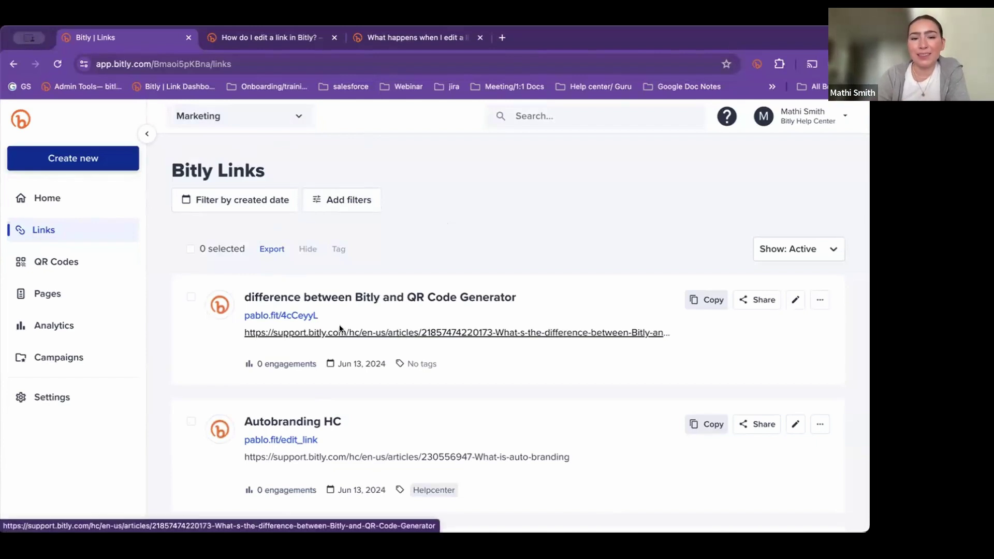
scroll(356, 275, "down", 1)
scroll(356, 275, "up", 1)
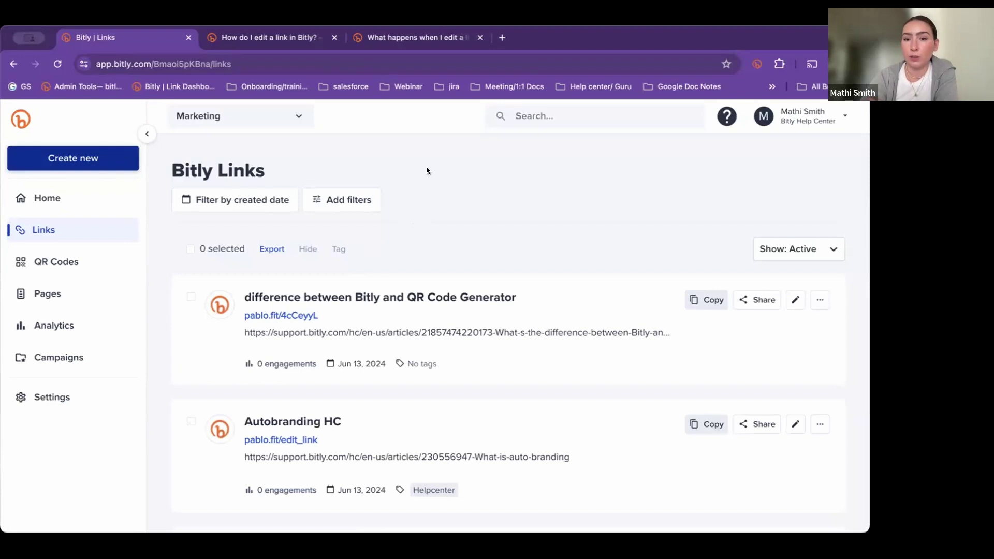
Search the Bitly links for the URL of the "How do I edit a link in Bitly?" help article and clear the search
left_click(536, 117)
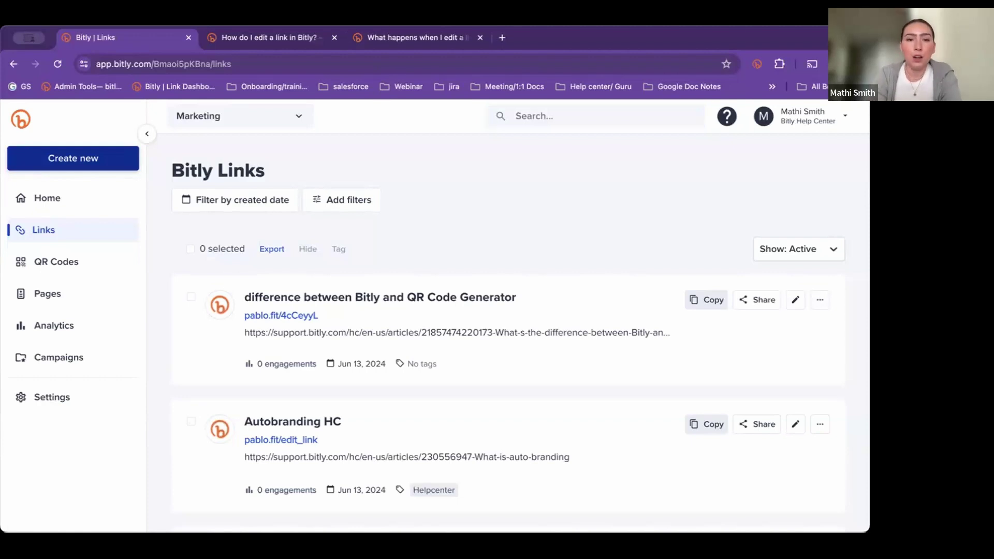
left_click(266, 38)
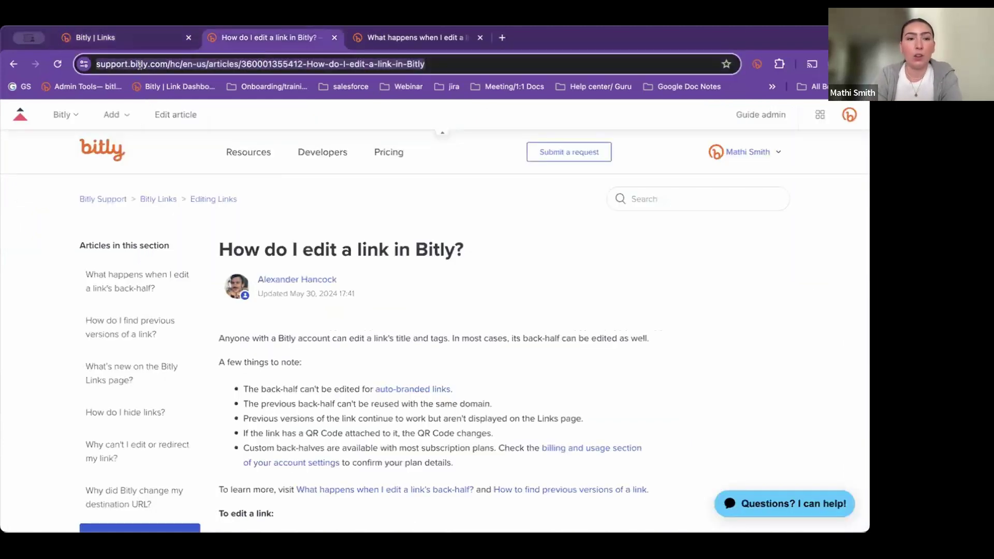
left_click(124, 41)
left_click(523, 108)
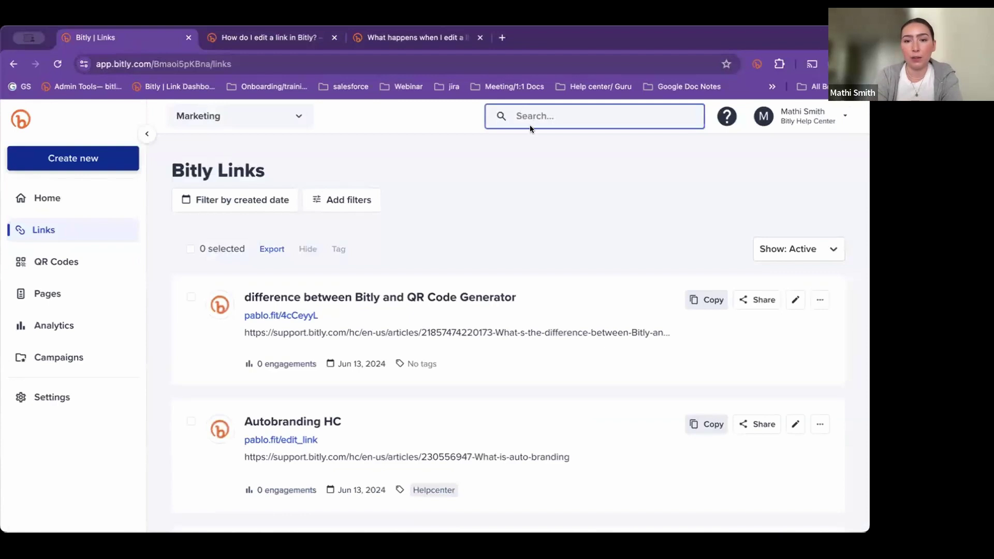
key("super+v")
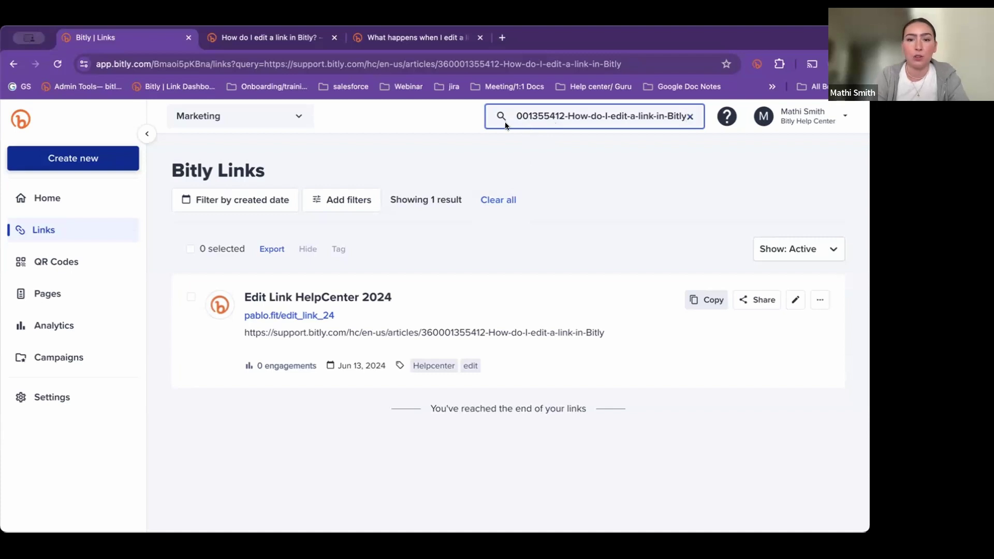
left_click(490, 199)
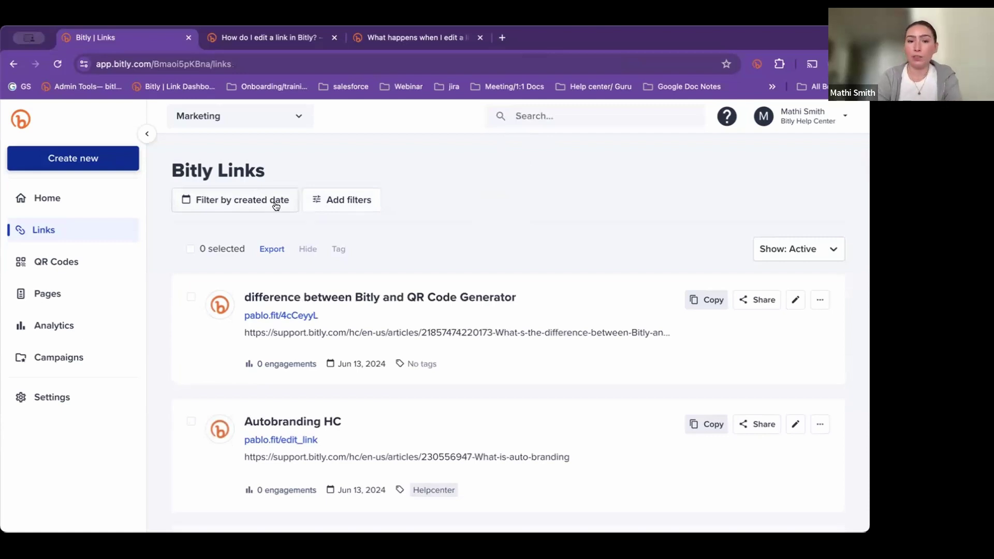
Filter the links list by the Helpcenter tag, leaving the other filters unset
left_click(336, 204)
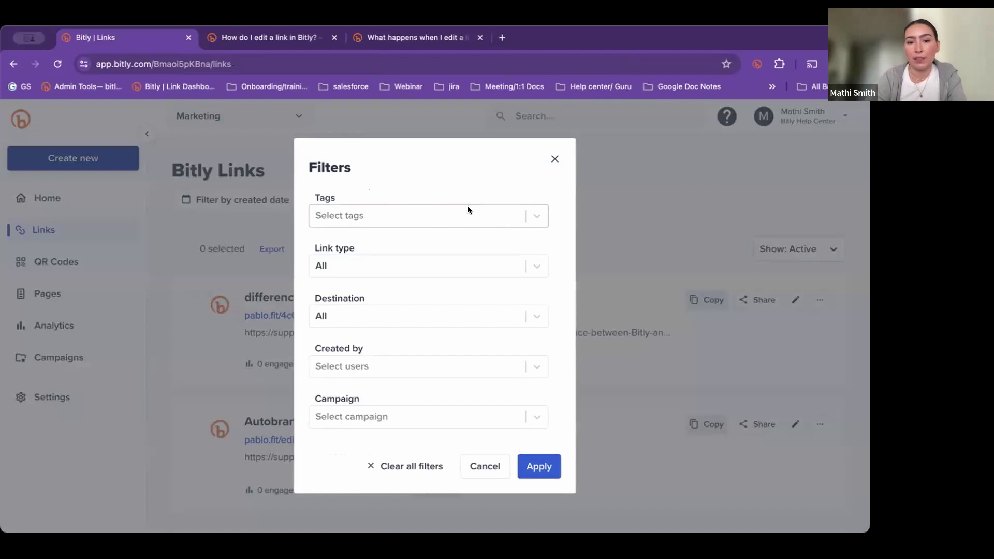
left_click(439, 219)
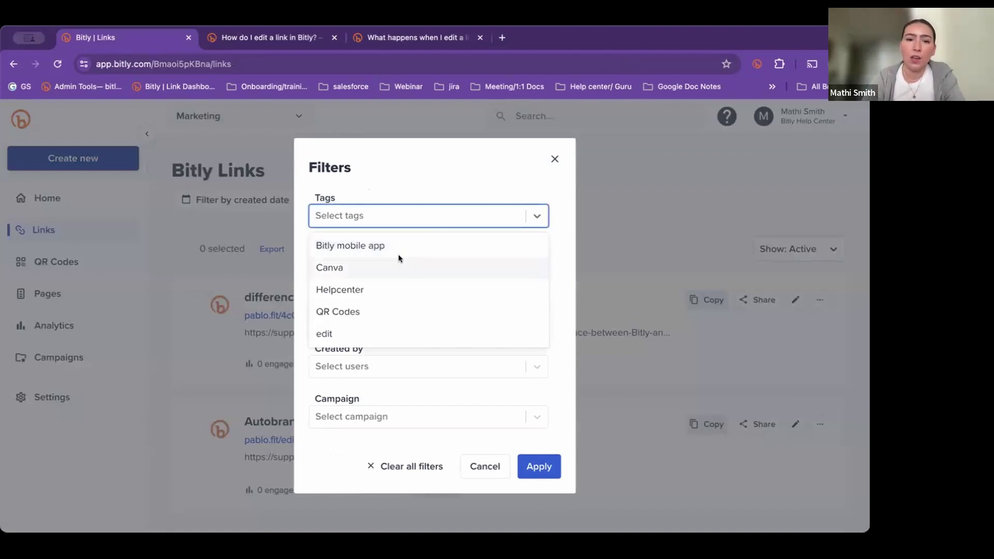
left_click(349, 289)
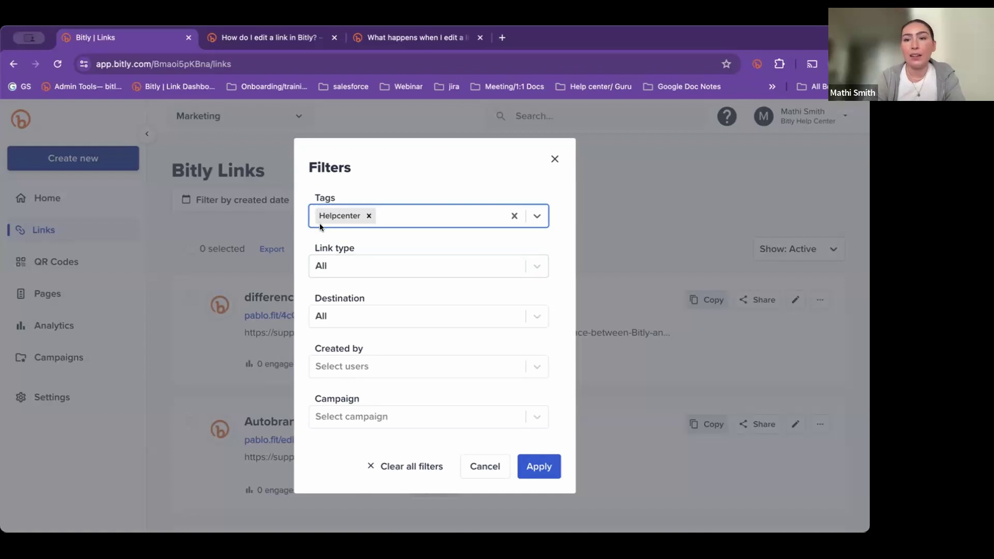
left_click(345, 266)
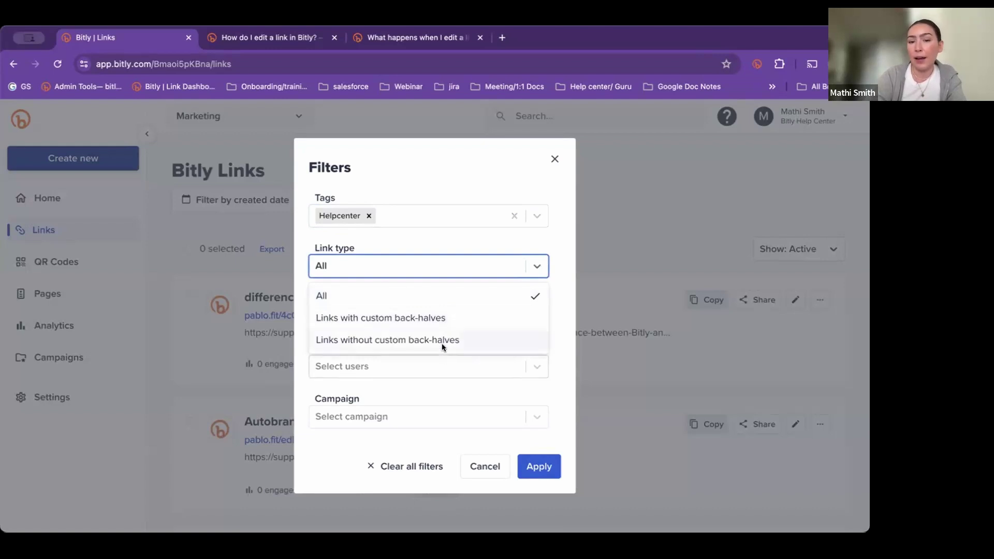
left_click(571, 285)
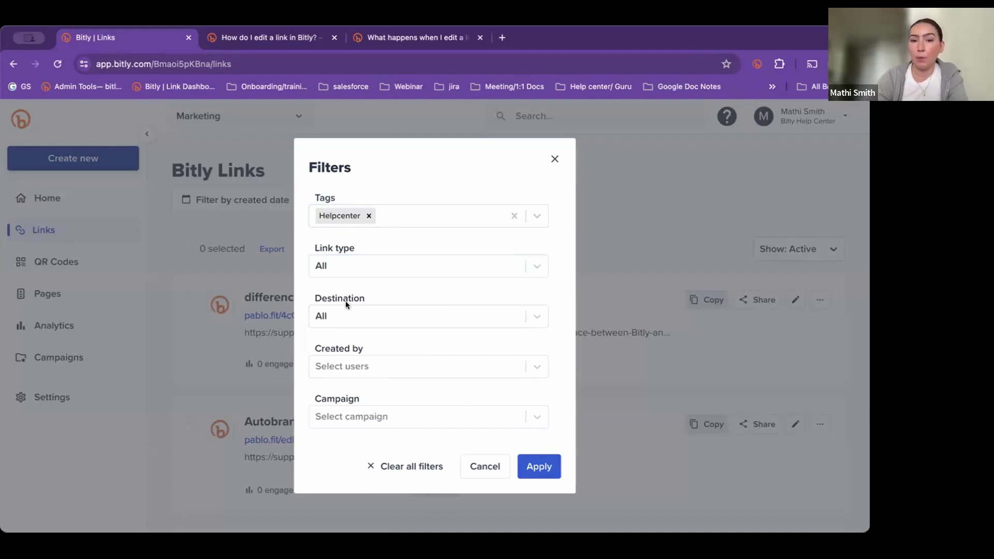
left_click(365, 358)
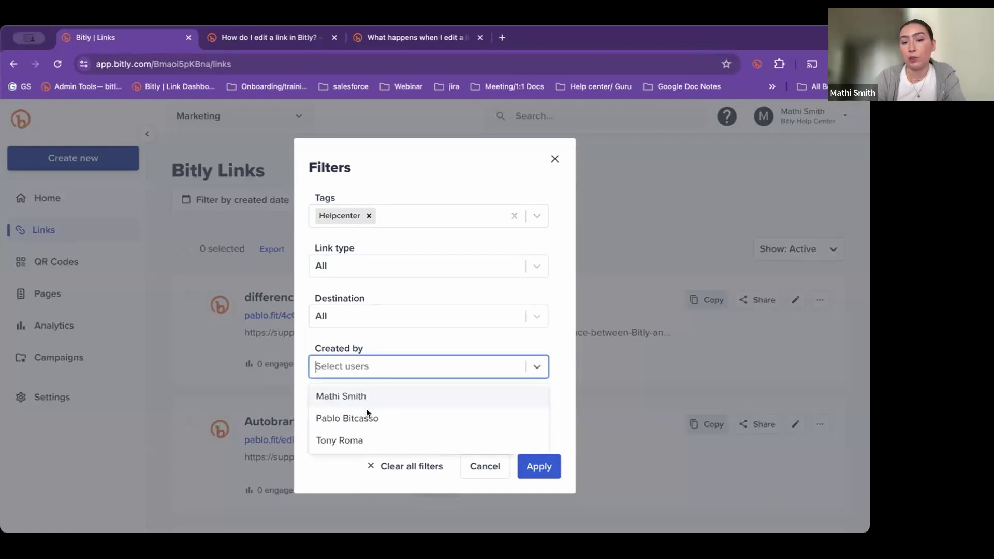
left_click(397, 337)
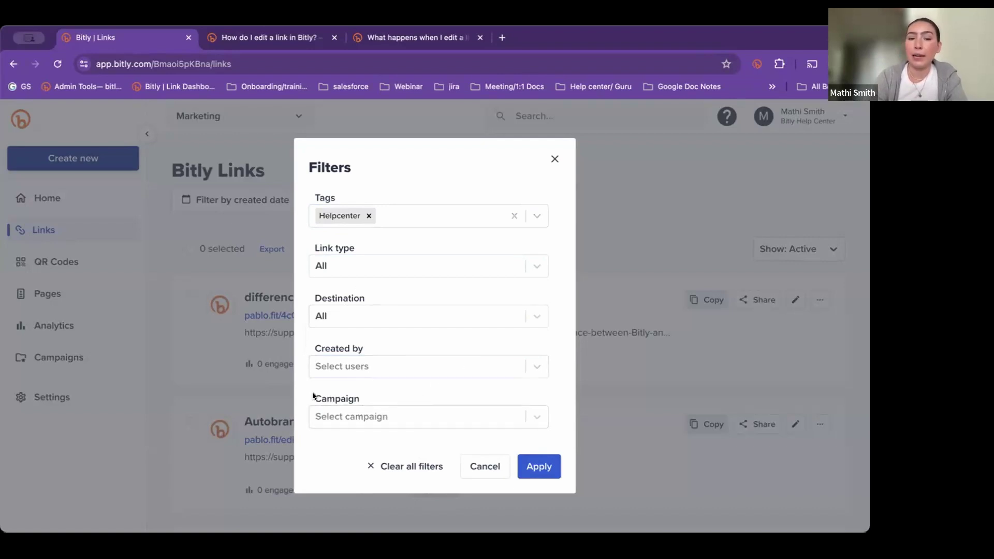
left_click(378, 418)
left_click(374, 408)
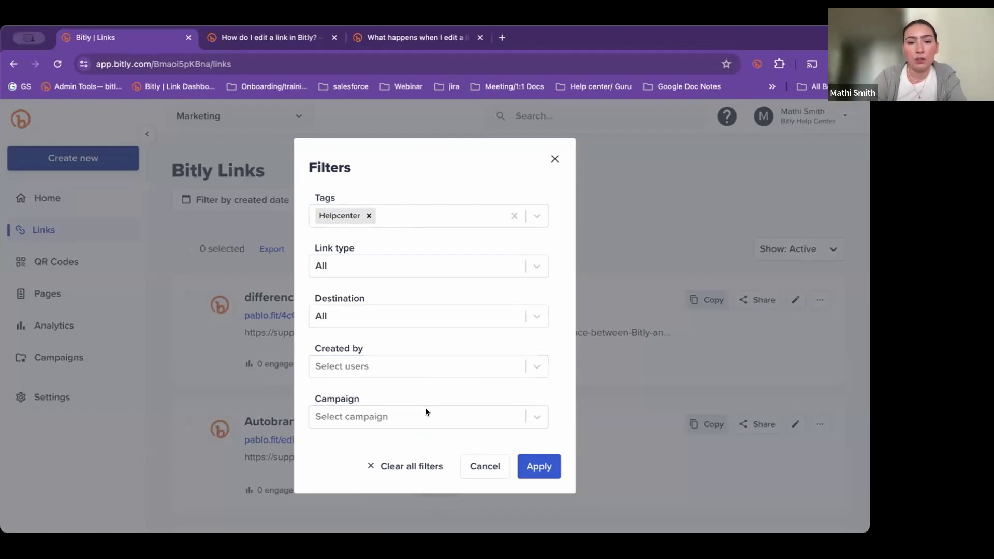
left_click(550, 461)
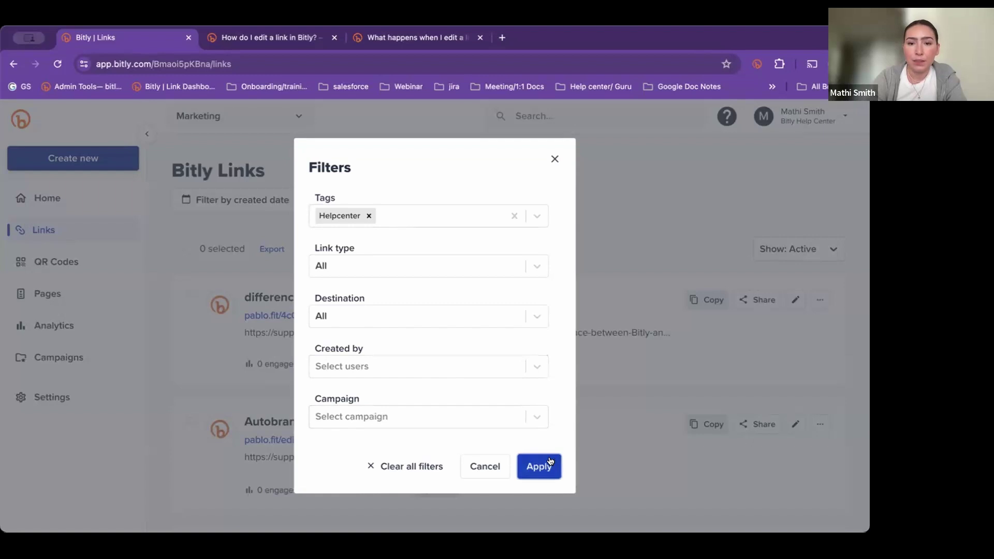
Open the "Edit Link HelpCenter 2024" link from the filtered list for editing
scroll(432, 337, "down", 1)
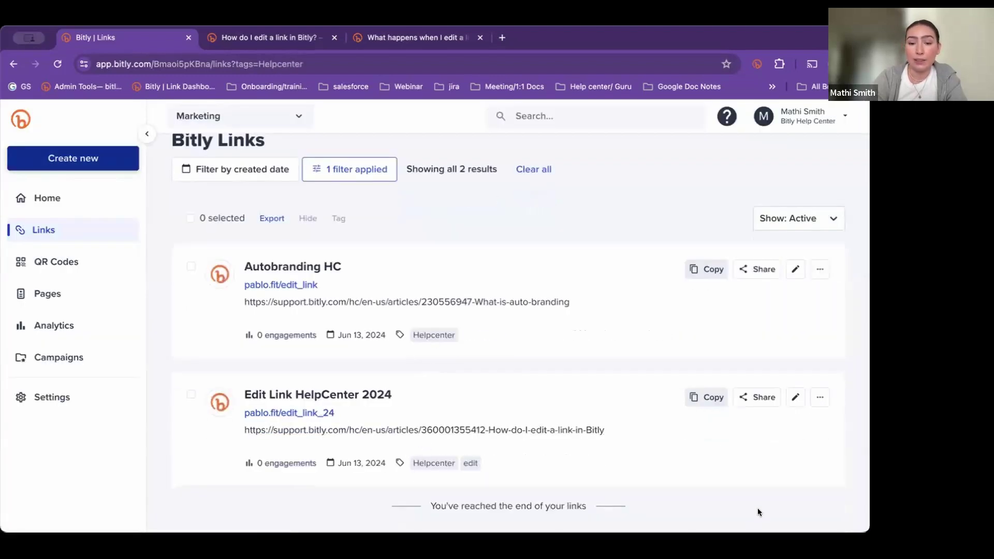
mouse_move(435, 465)
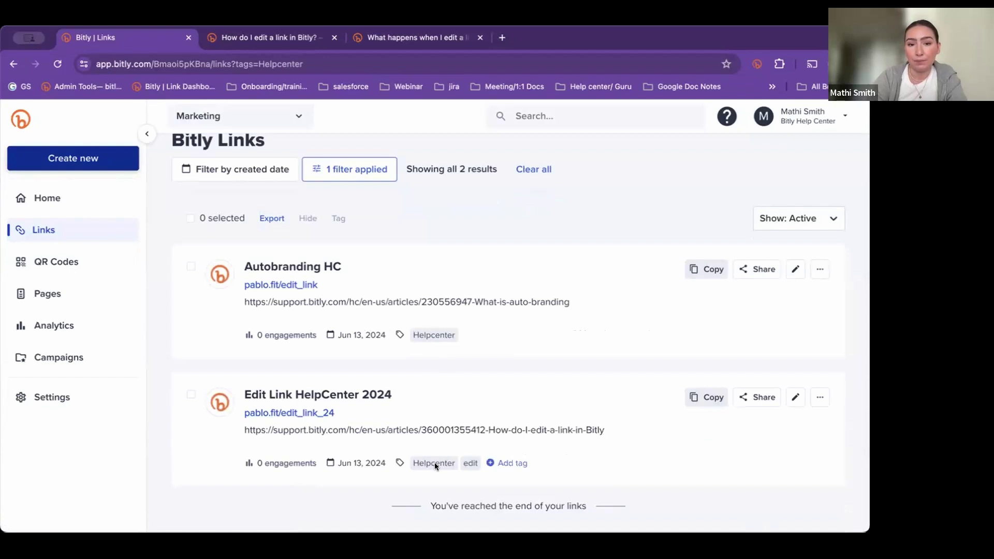
scroll(459, 418, "up", 1)
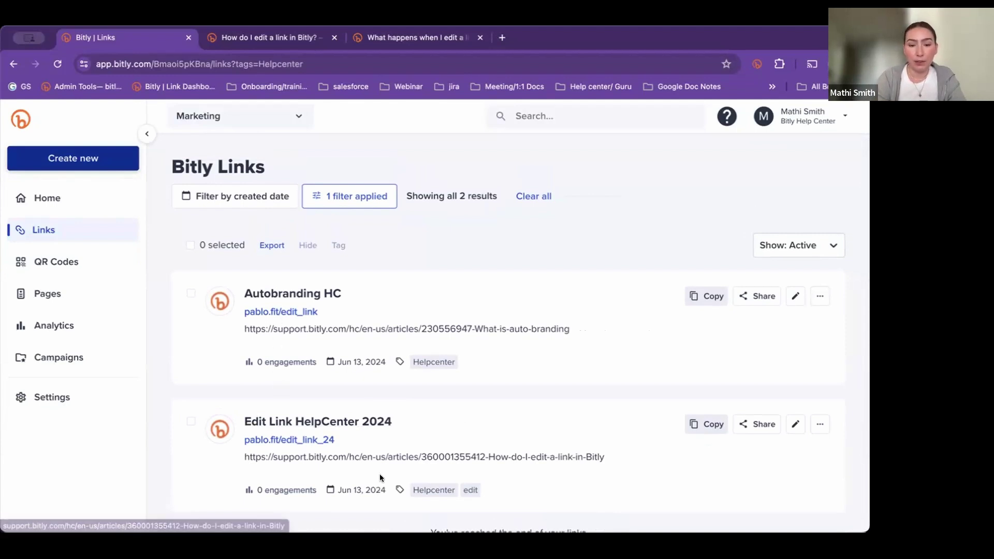
scroll(380, 473, "down", 1)
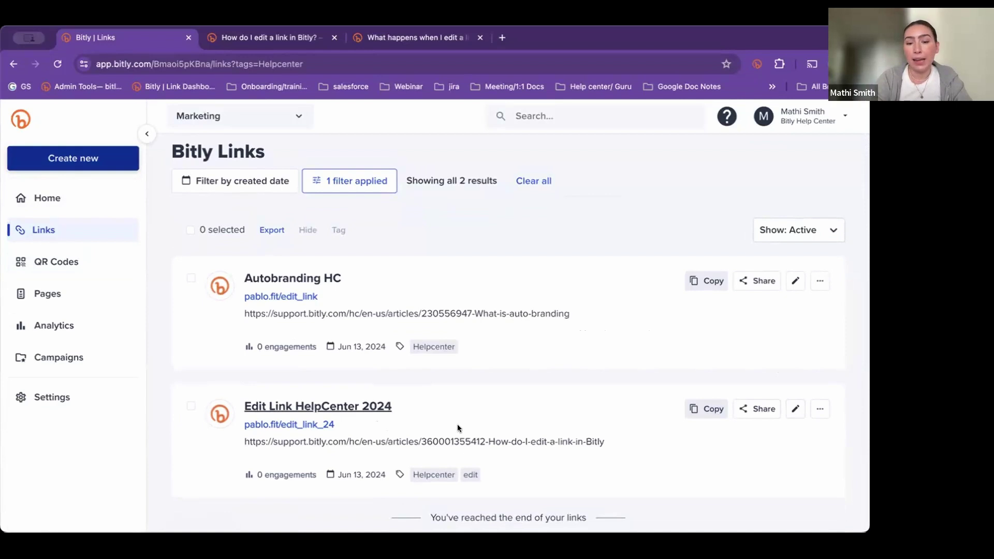
left_click(787, 409)
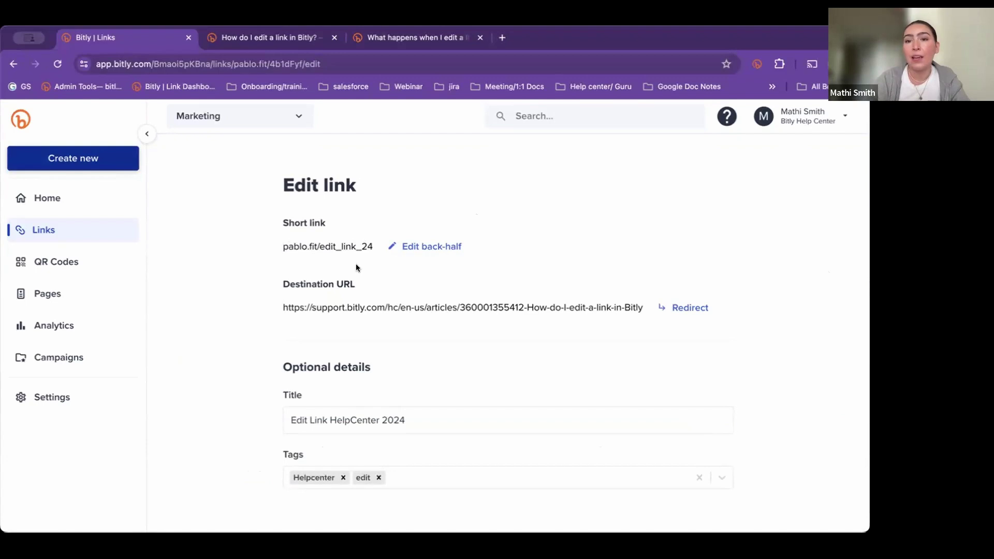
Set the short link's custom back-half to edit_link_5_24
left_click(439, 244)
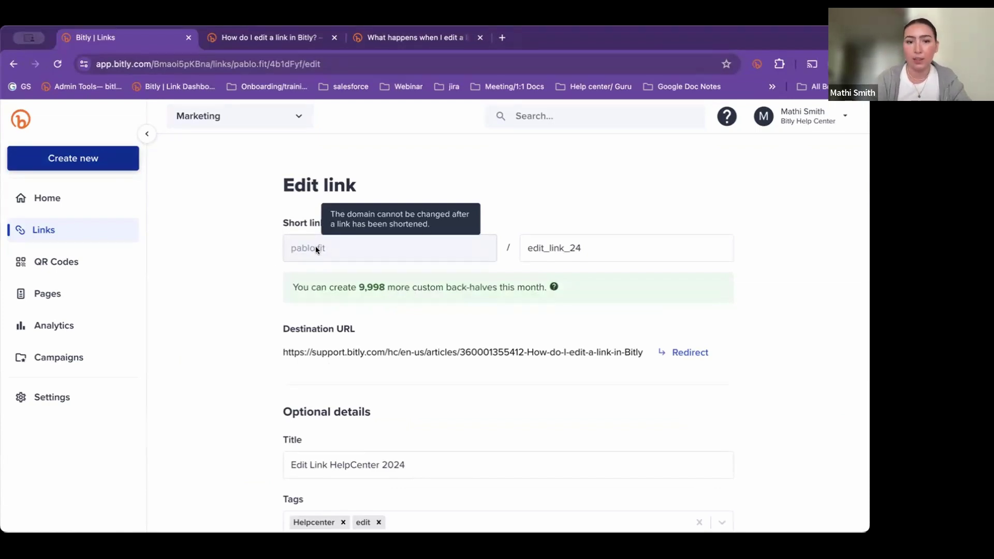
left_click(664, 248)
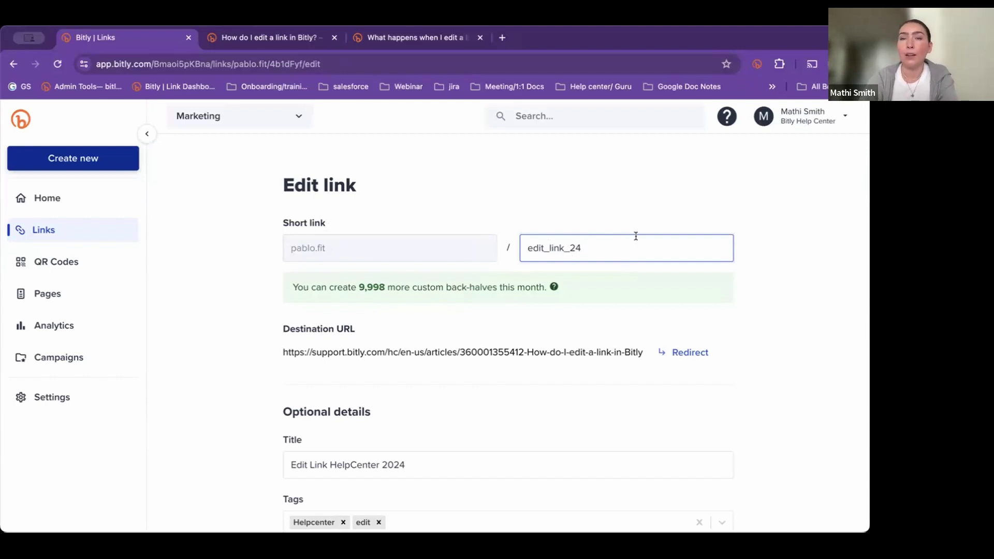
left_click_drag(366, 287, 384, 285)
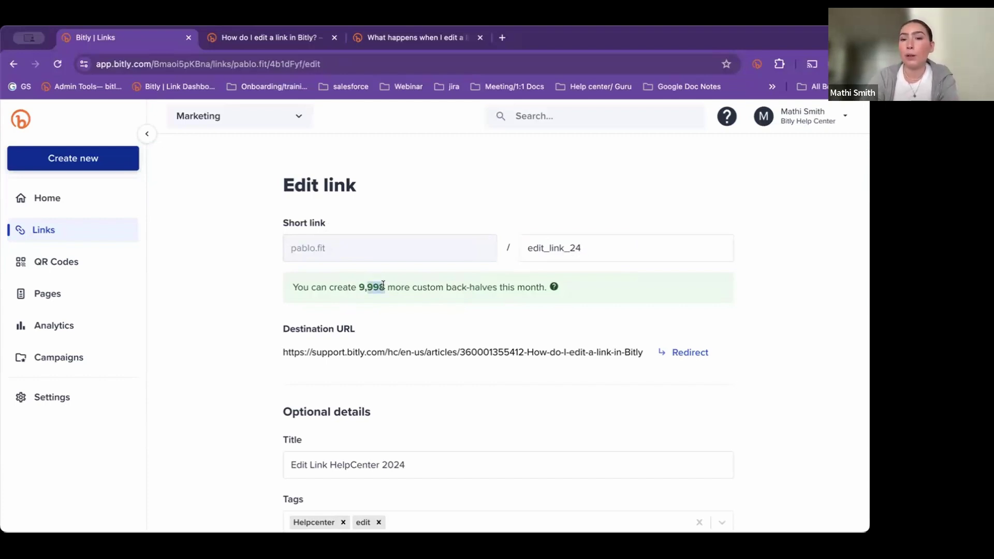
left_click(612, 242)
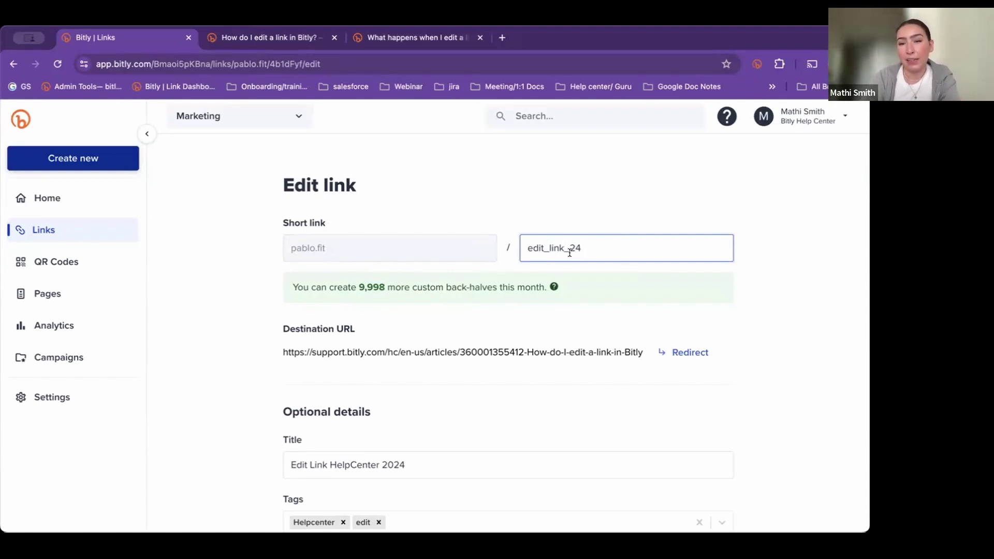
type("_")
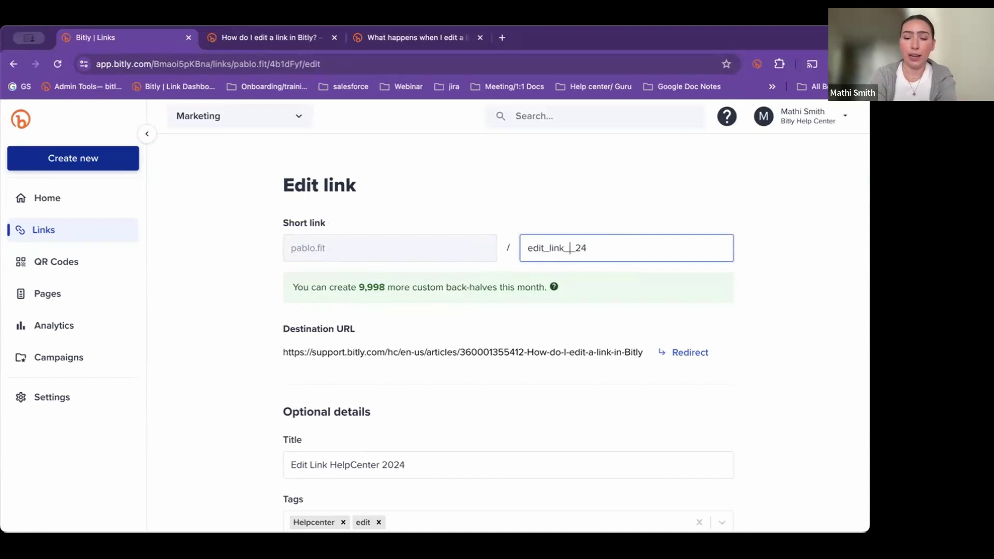
type("5")
key("BackSpace")
type("5")
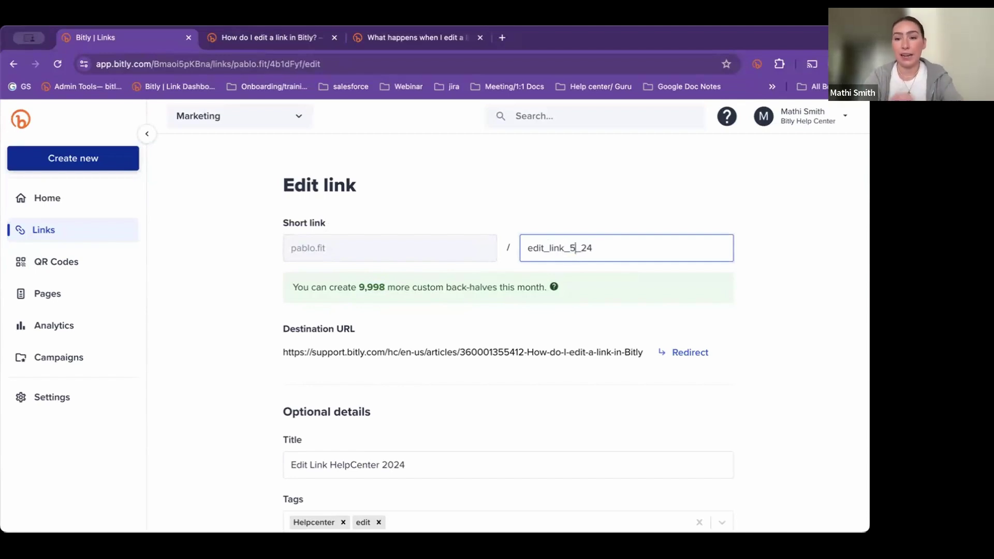
key("Left")
key("Left")
key("shift+Left")
key("shift+Left")
key("shift+Left")
key("shift+Left")
key("shift+Left")
key("shift+Left")
key("shift+Left")
key("shift+Left")
key("shift+Left")
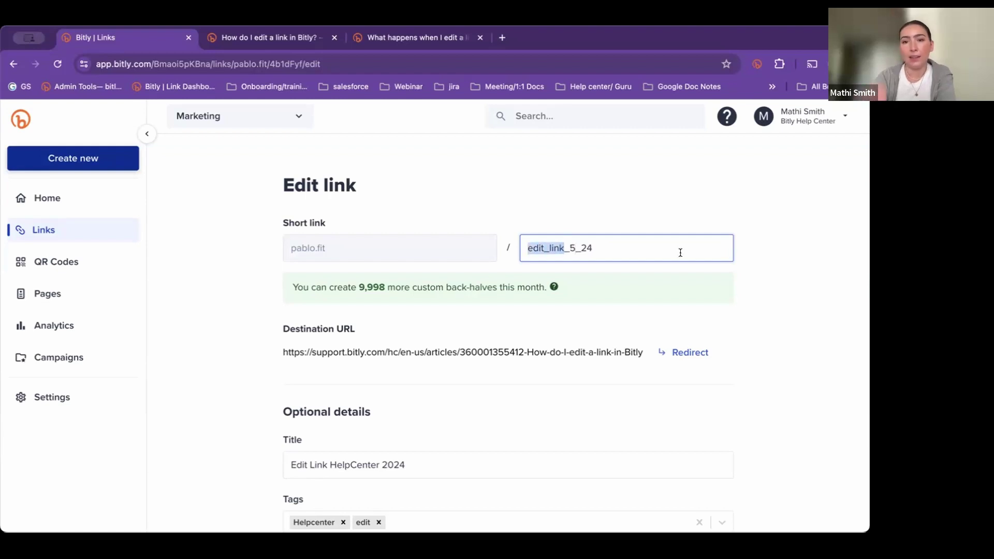
left_click(630, 260)
scroll(644, 285, "down", 2)
scroll(644, 284, "up", 2)
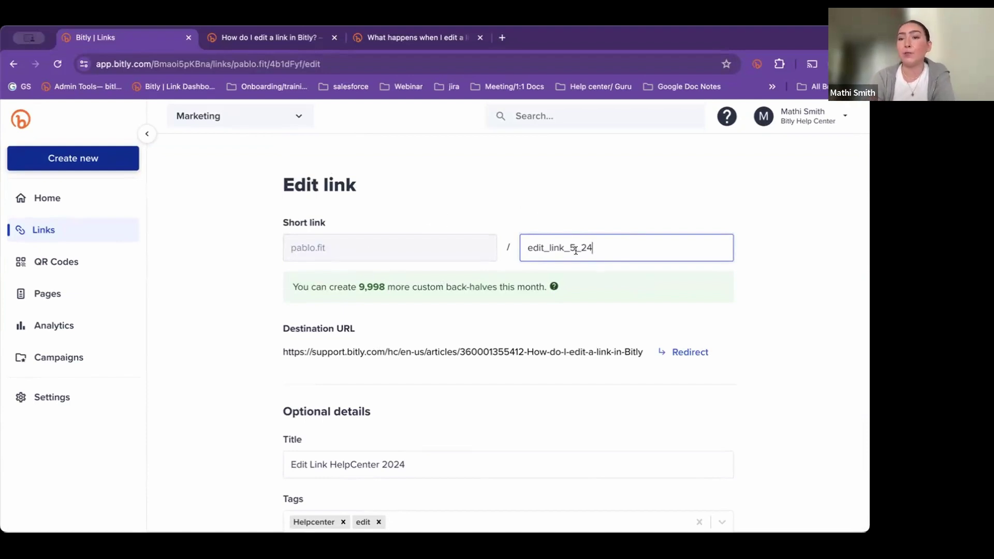
scroll(552, 271, "down", 2)
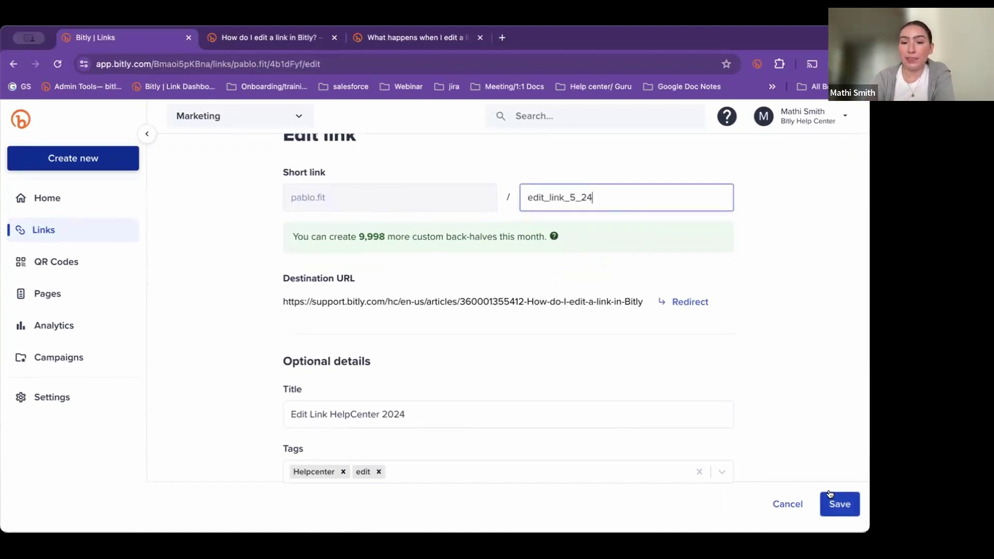
scroll(576, 382, "down", 1)
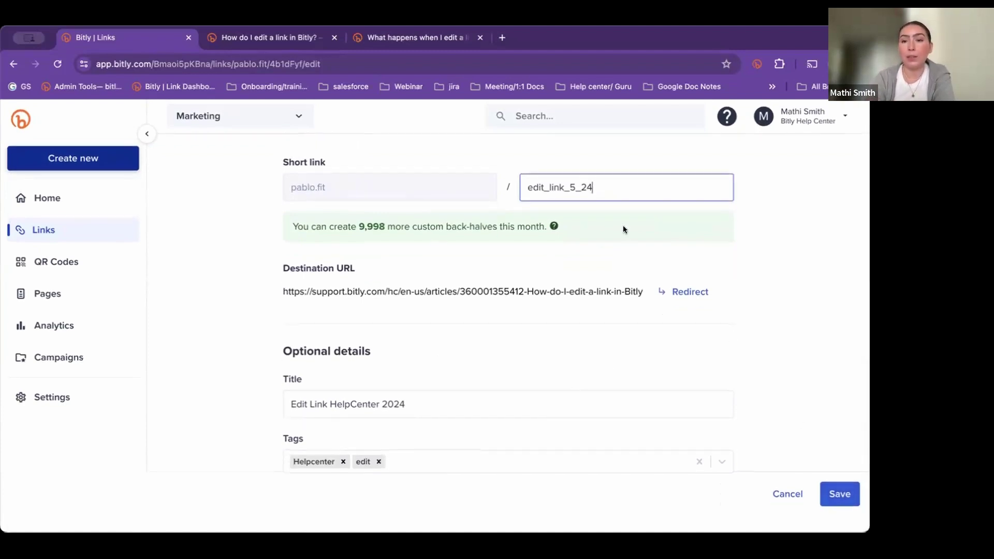
scroll(623, 226, "up", 1)
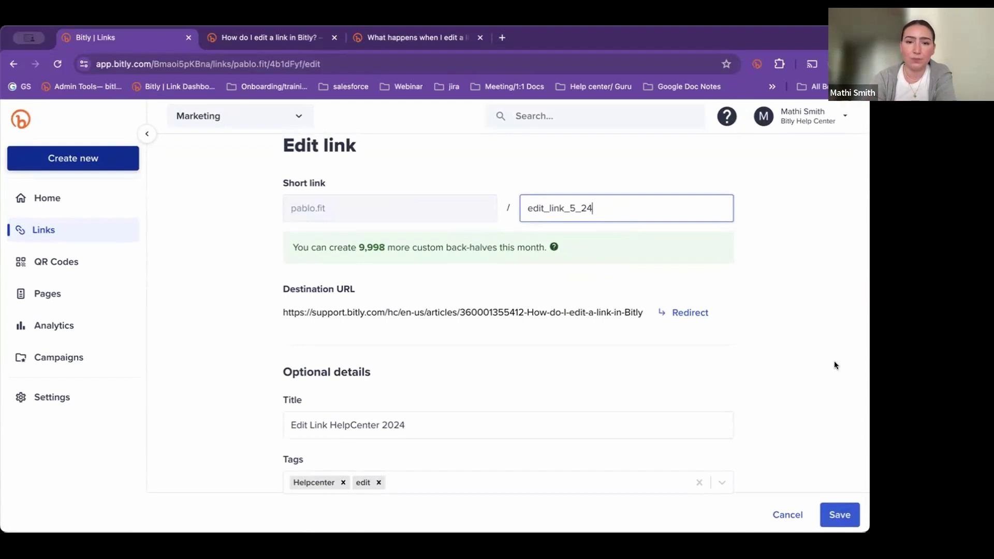
triple_click(290, 287)
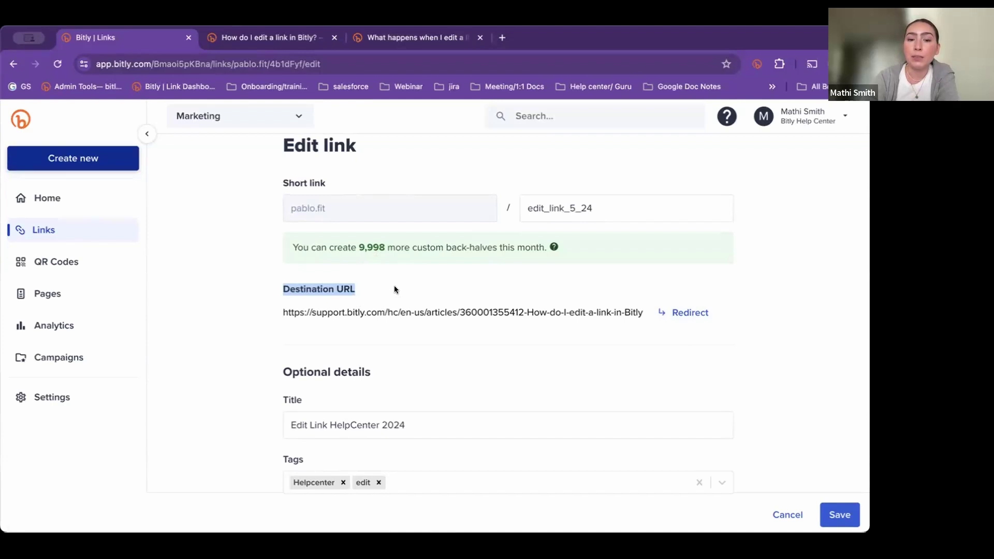
left_click(268, 288)
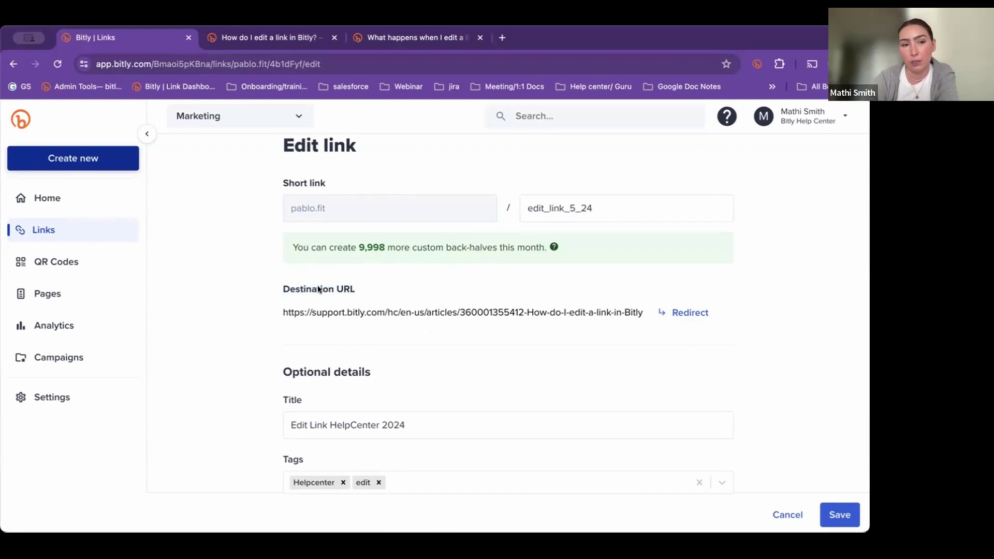
Change the link's title to "Edit Link Help Center 2024"
scroll(318, 289, "down", 1)
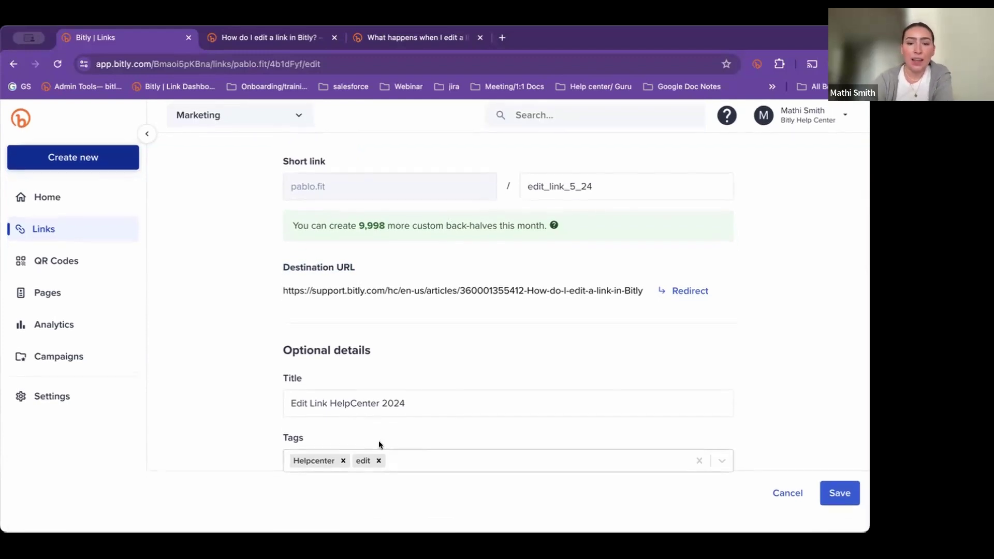
left_click(371, 405)
left_click(350, 404)
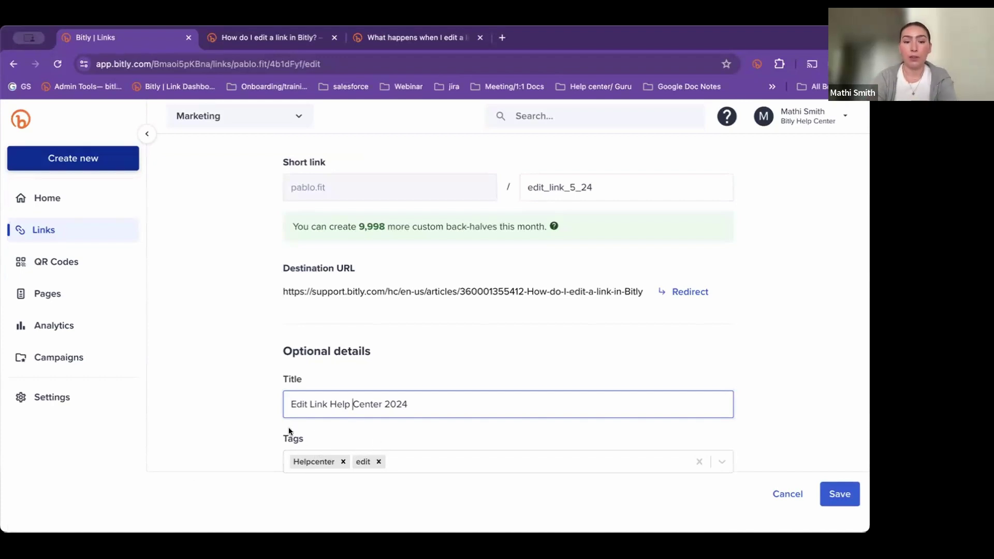
Remove the edit tag from the link, try entering a new tag named create, and add the existing edit tag back
left_click(378, 461)
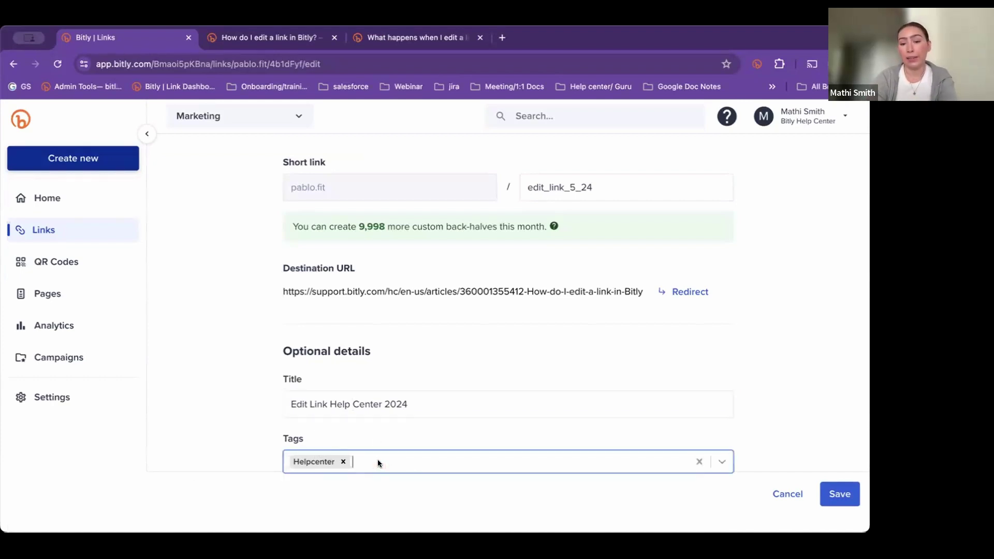
left_click(638, 462)
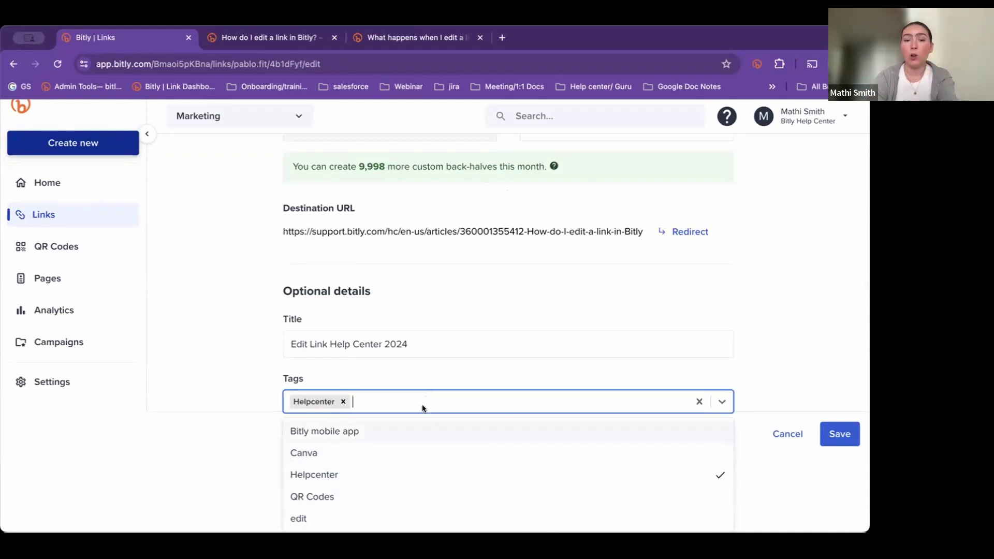
type("create")
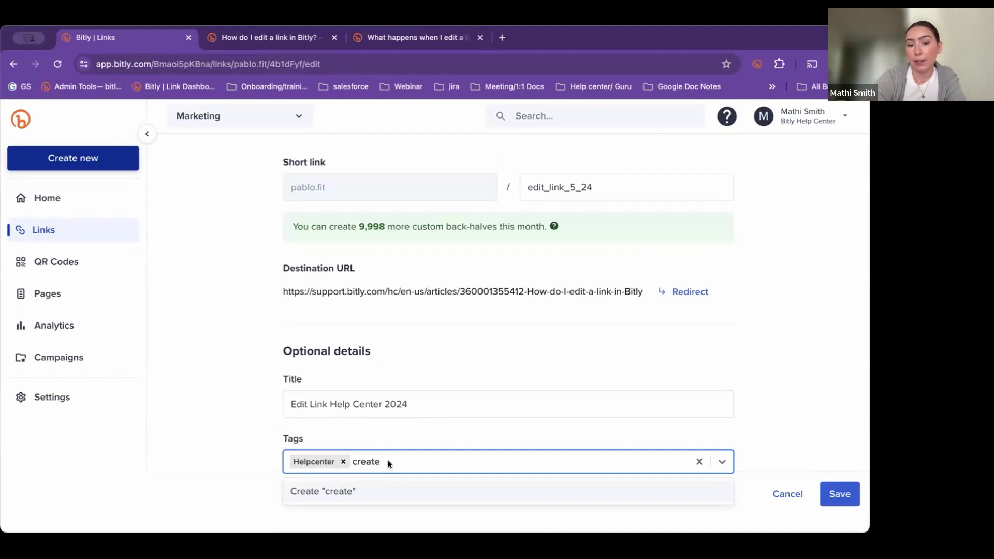
key("BackSpace")
key("BackSpace")
key("BackSpace")
key("BackSpace")
key("BackSpace")
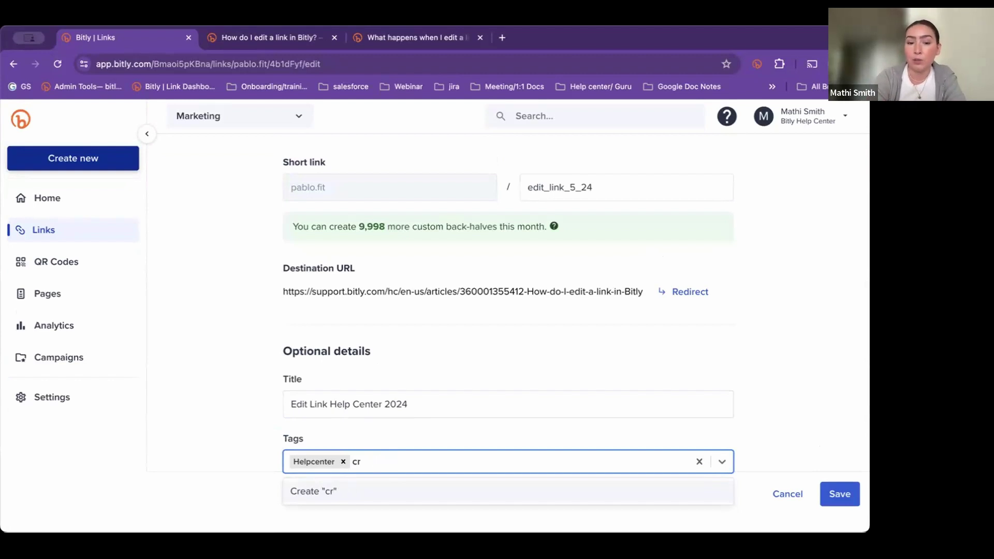
key("BackSpace")
type("ed")
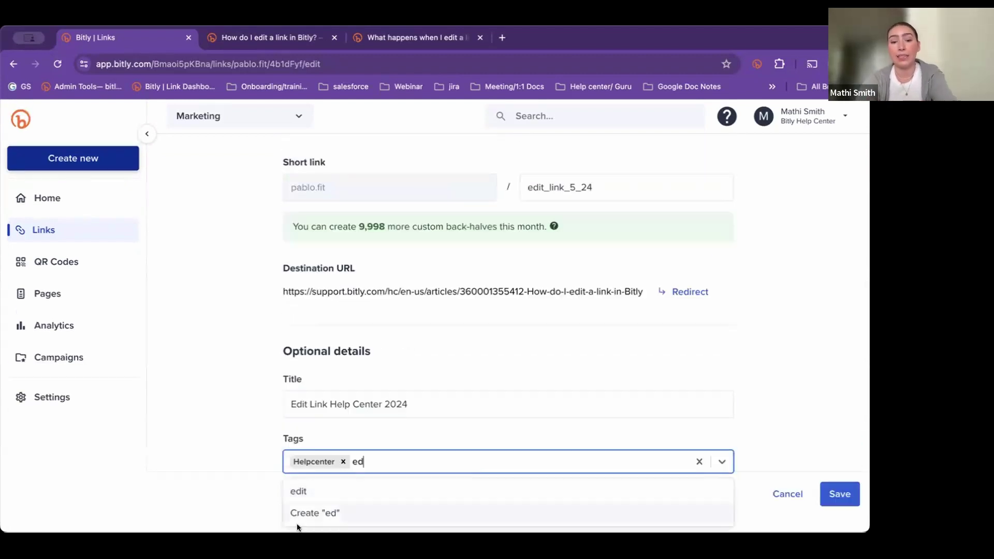
left_click(300, 494)
left_click(486, 428)
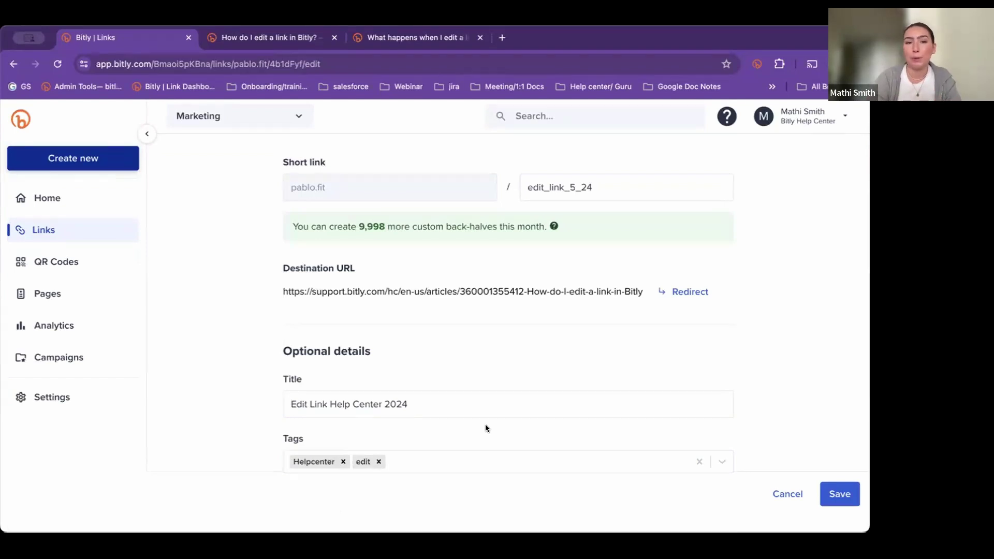
Save the edited link and review the title, short link and tags on its details page
scroll(513, 374, "up", 2)
scroll(514, 374, "down", 2)
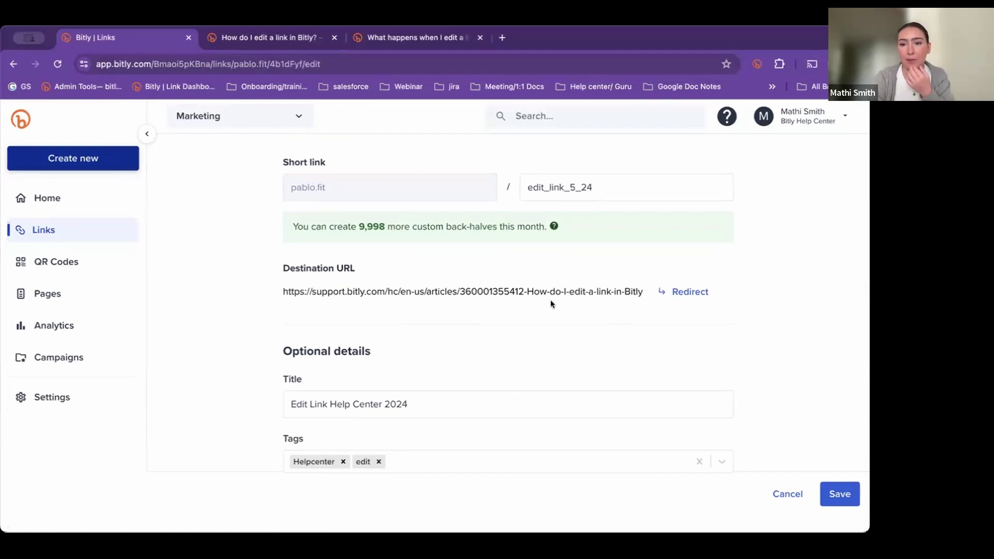
left_click(839, 494)
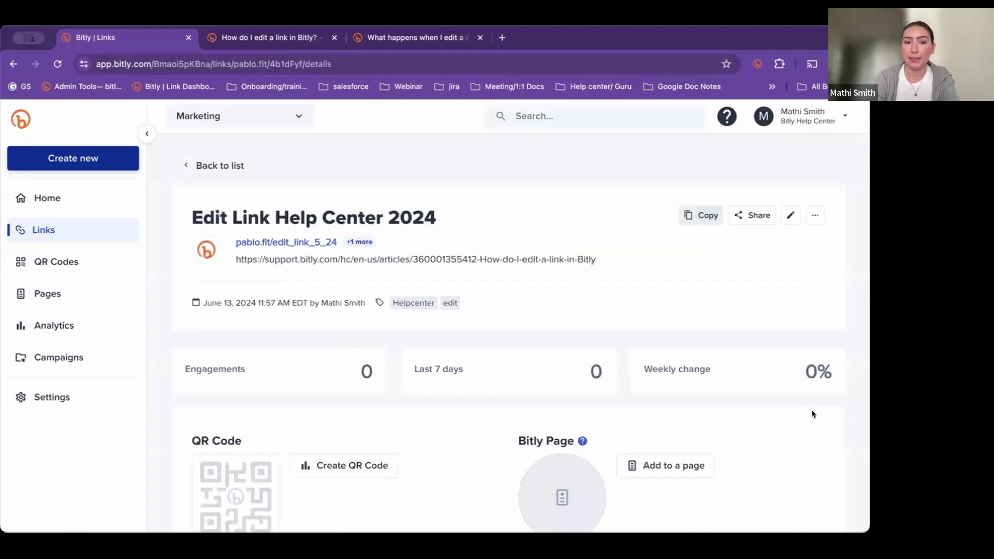
left_click_drag(181, 216, 433, 216)
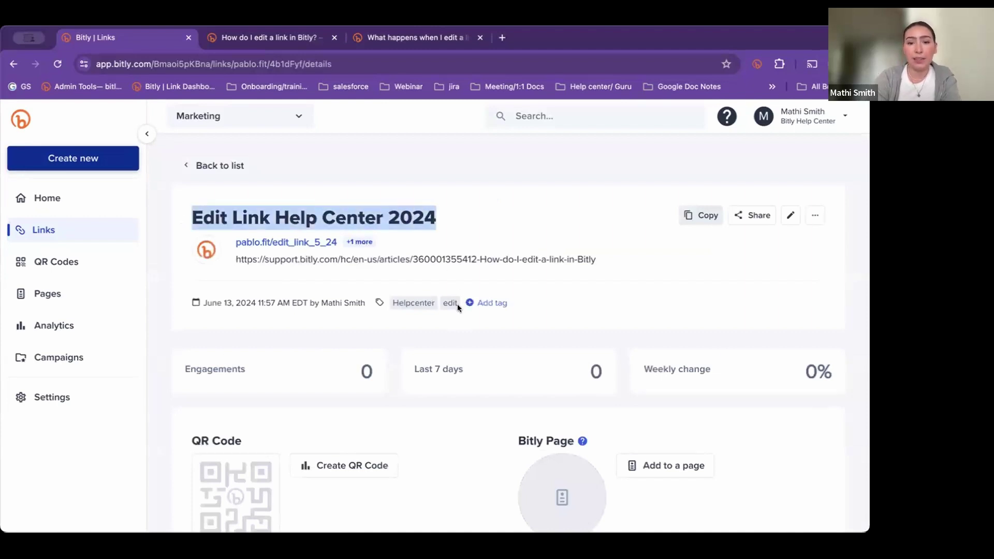
mouse_move(411, 306)
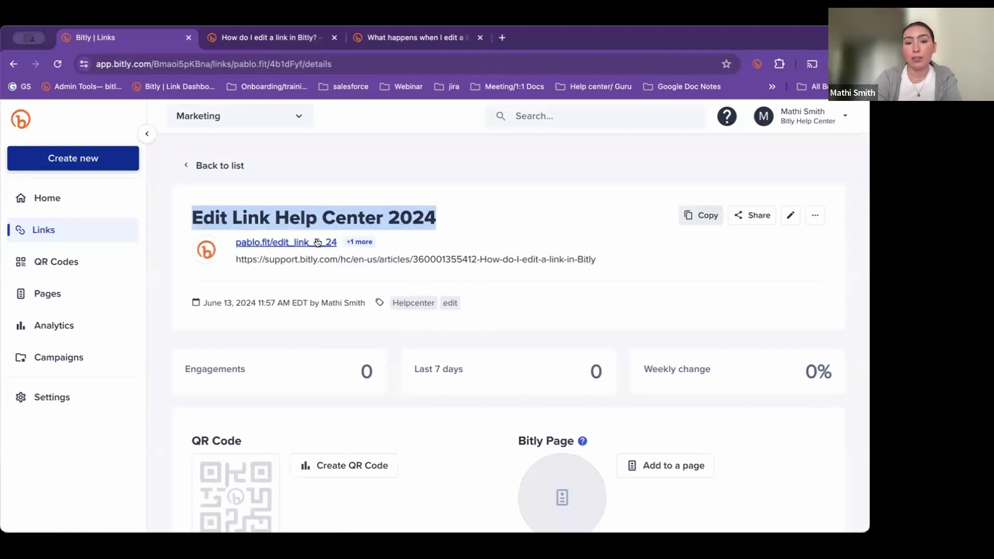
left_click(549, 204)
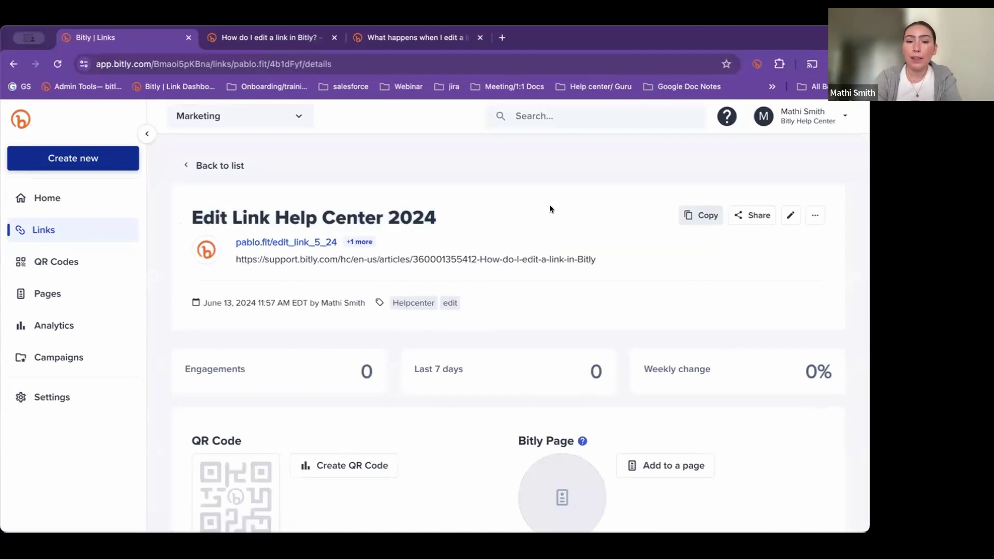
Open the link's back-half history and examine the latest and previous back-halves
left_click(352, 241)
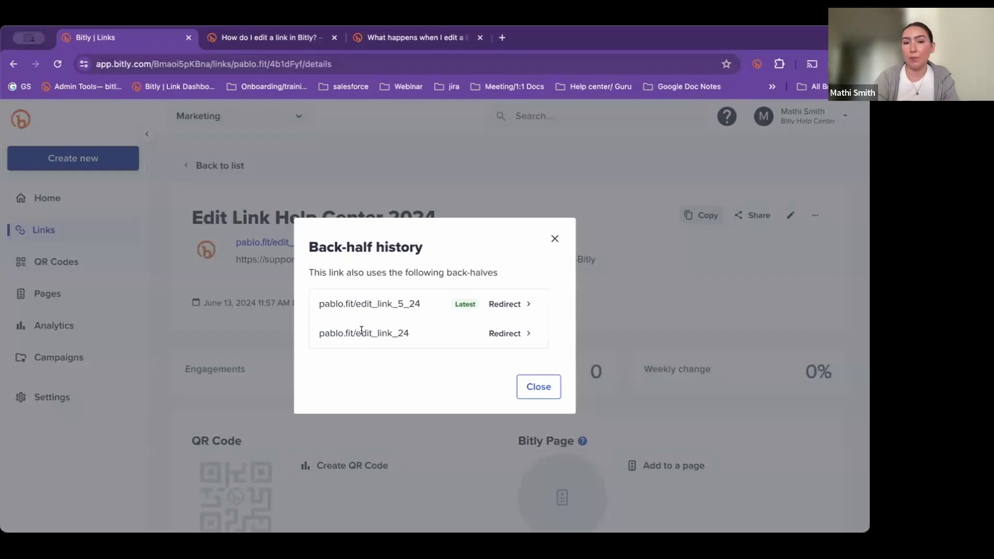
left_click_drag(413, 333, 328, 327)
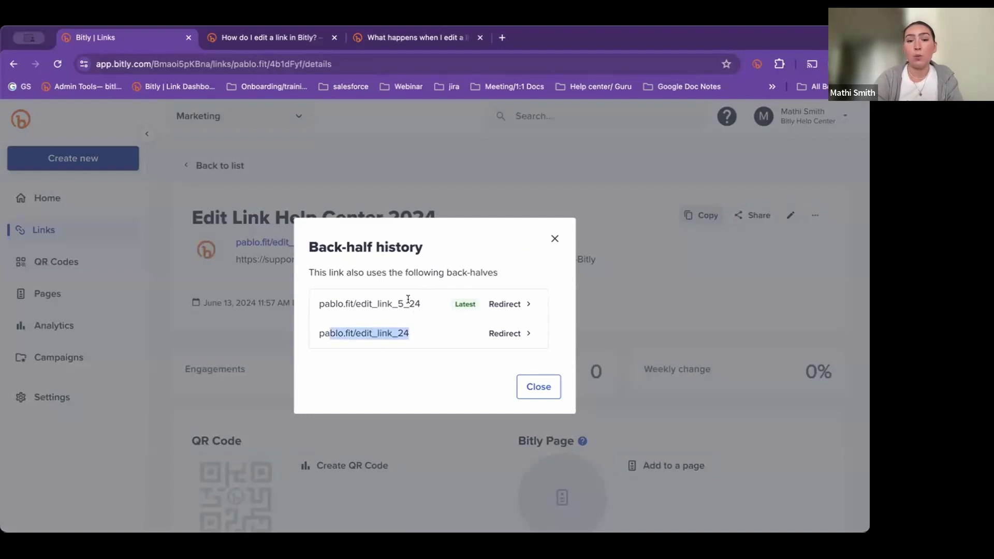
left_click(350, 297)
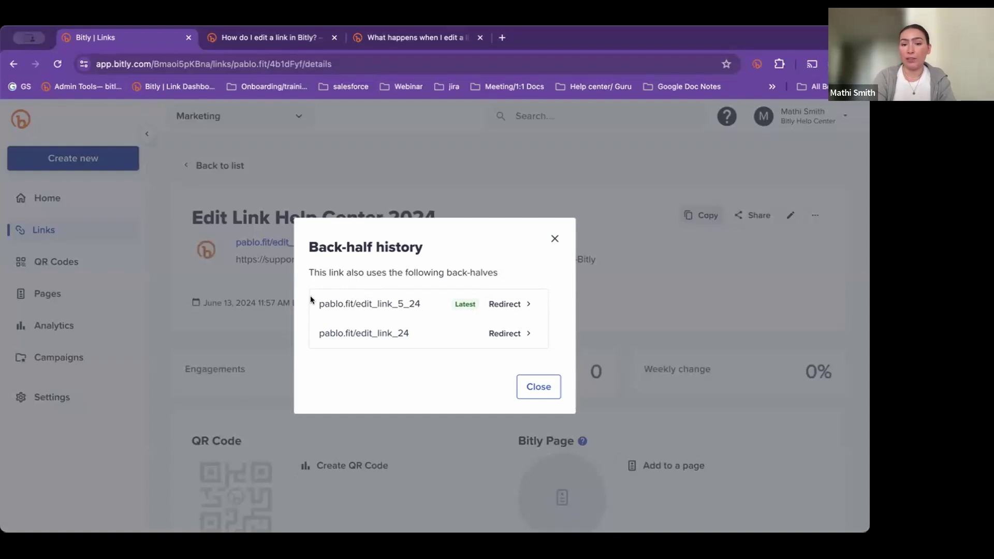
left_click_drag(326, 330, 320, 343)
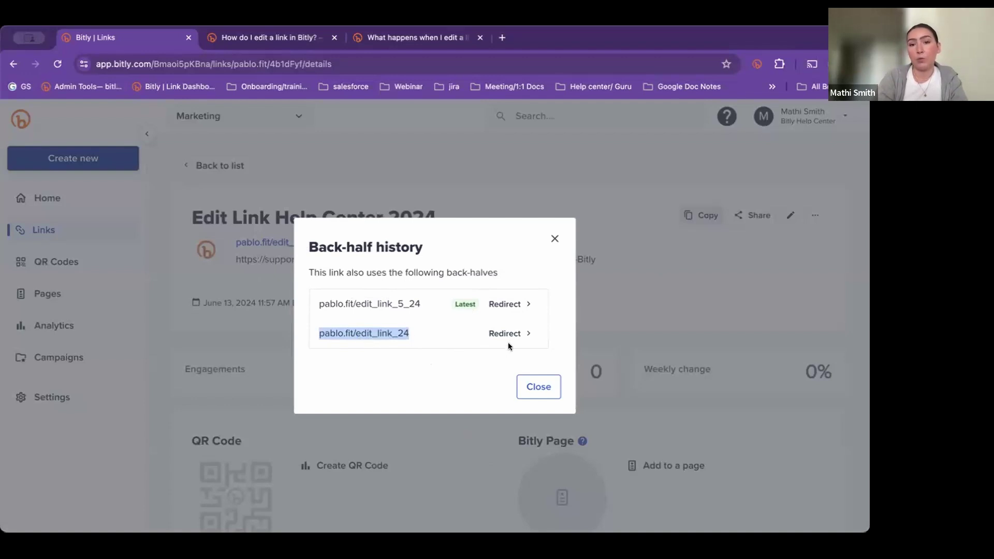
Start redirecting the previous back-half pablo.fit/edit_link_24, accept the data removal warning, and review the redirect details and monthly limit
left_click(500, 329)
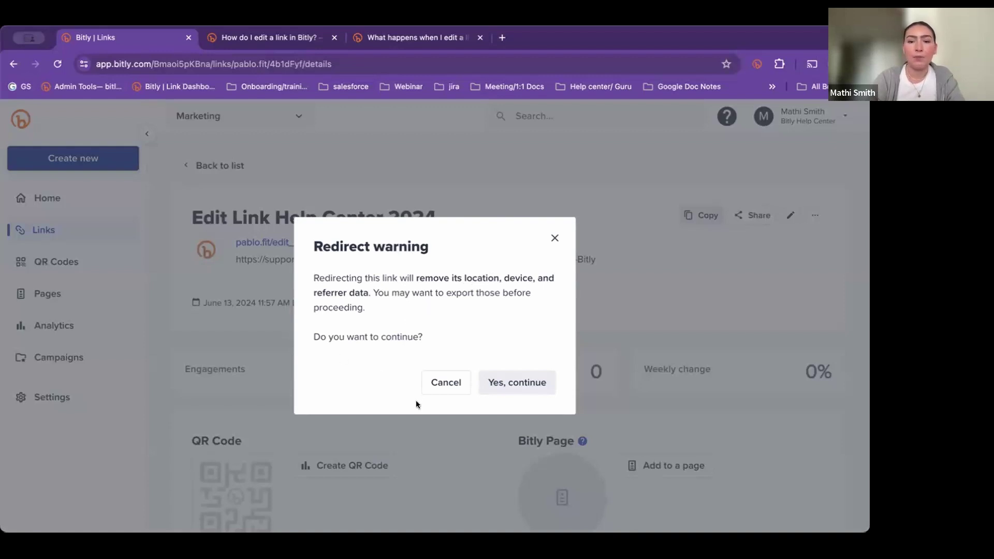
left_click(518, 382)
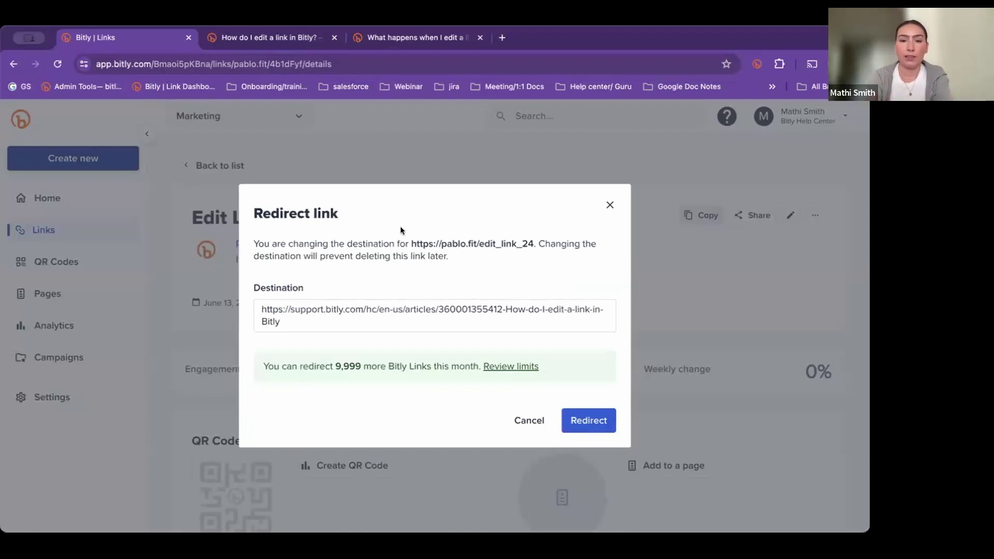
left_click_drag(254, 244, 407, 246)
left_click(534, 243)
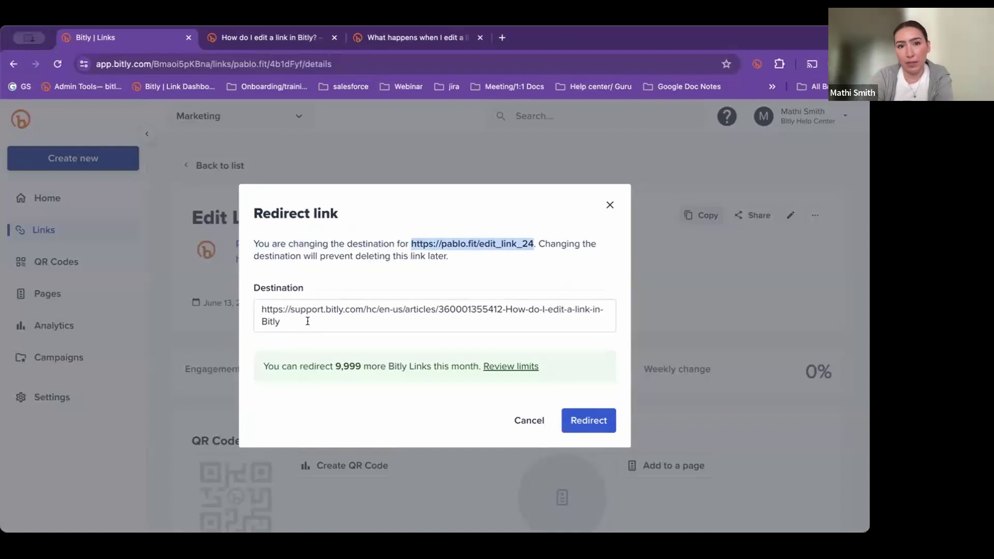
left_click_drag(273, 366, 397, 376)
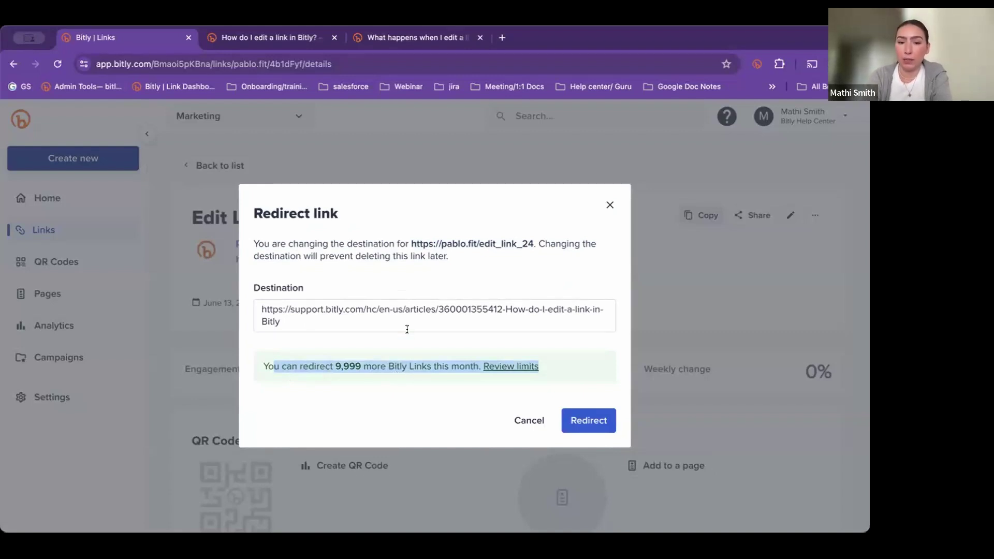
left_click(395, 343)
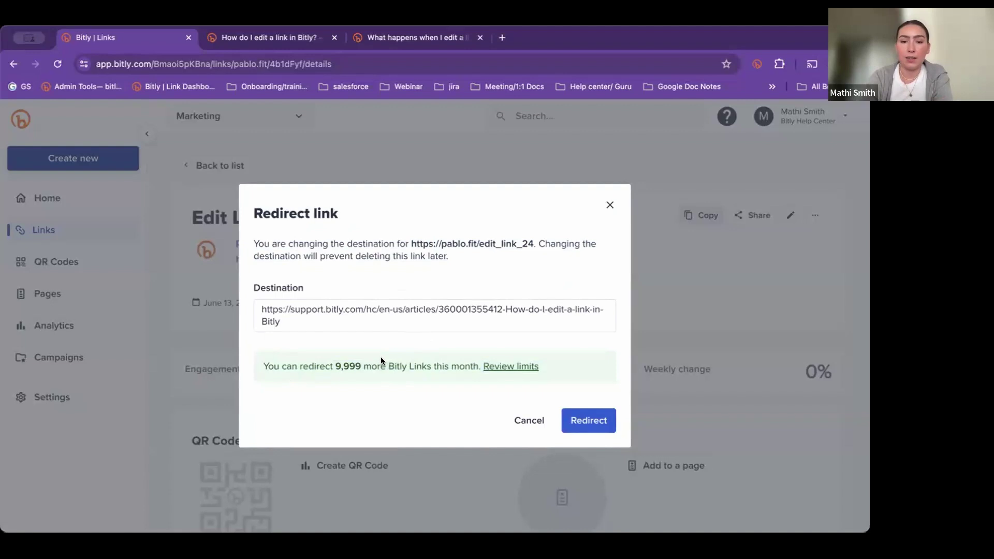
Redirect pablo.fit/edit_link_24 to the URL of the "What happens when I edit a link's back-half?" help article
left_click(432, 37)
left_click(406, 61)
key("ctrl+c")
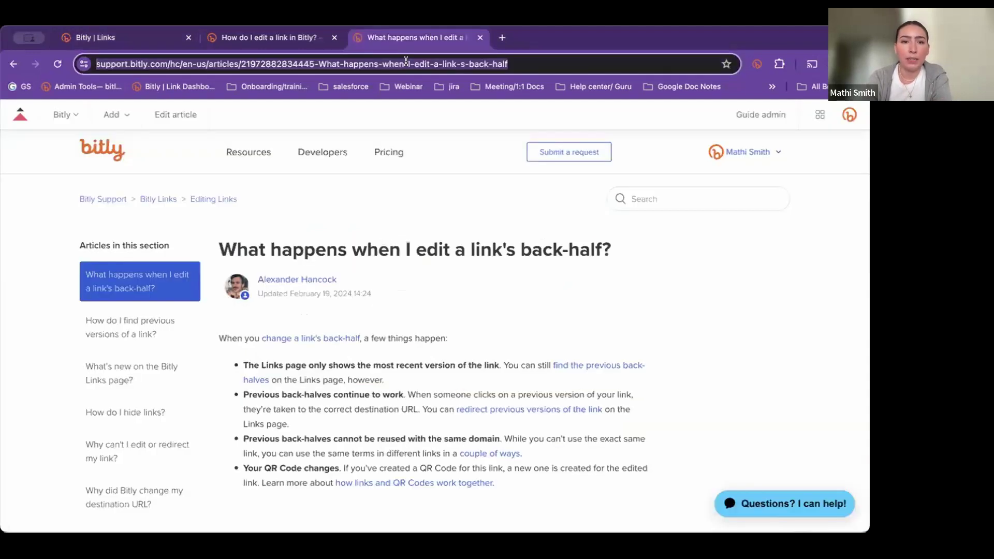
left_click(142, 44)
left_click(300, 308)
key("ctrl+a")
key("ctrl+v")
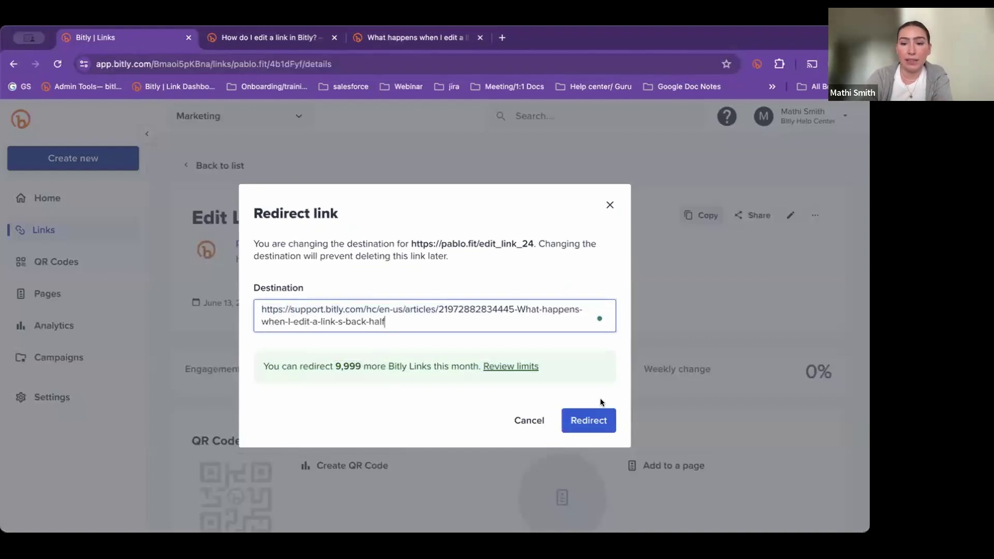
left_click(602, 420)
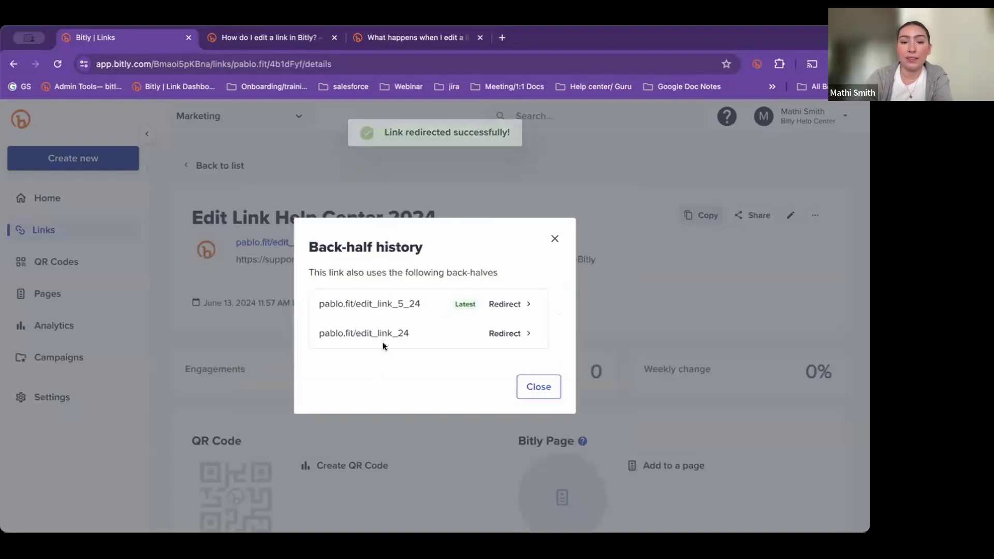
Refresh the link's details page and return to the links list to look at the redirected link
left_click(57, 64)
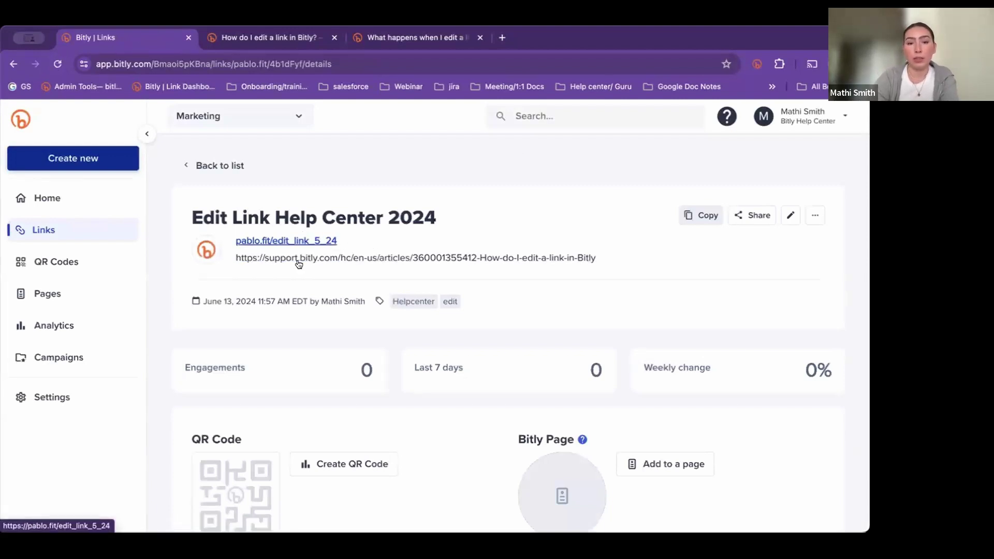
left_click(188, 169)
scroll(238, 334, "down", 1)
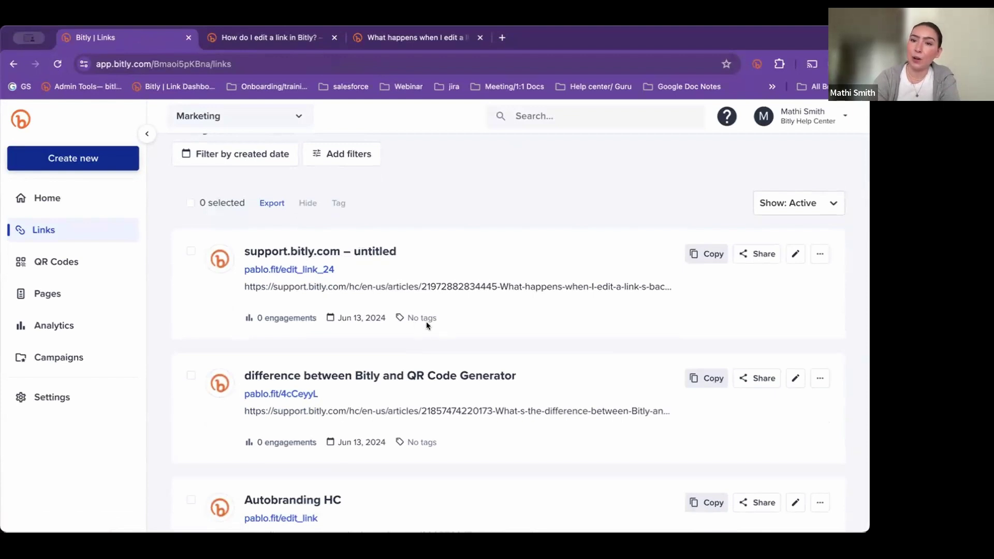
Open the pablo.fit/edit_link_24 link for editing, look over its title and tags fields, and cancel
left_click(795, 253)
scroll(399, 429, "down", 2)
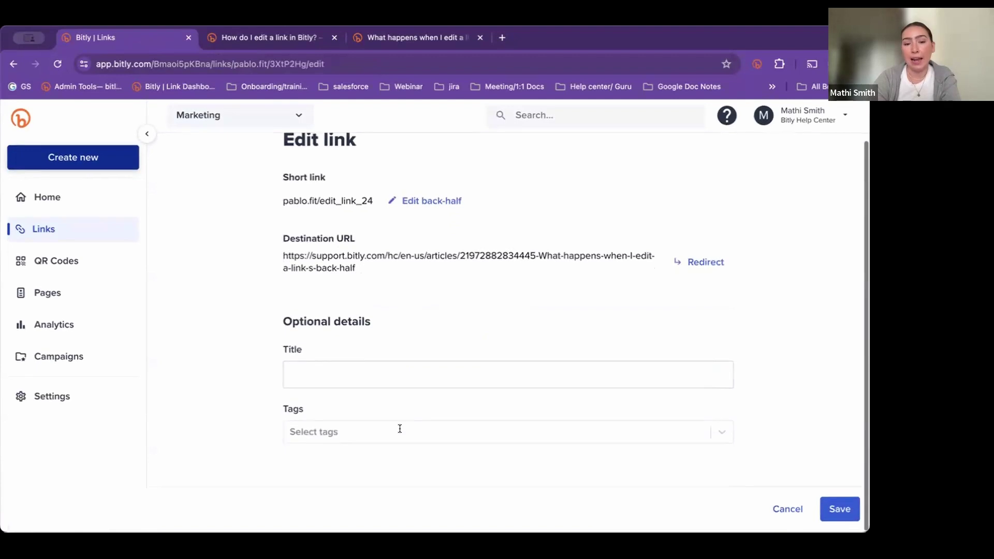
left_click(778, 512)
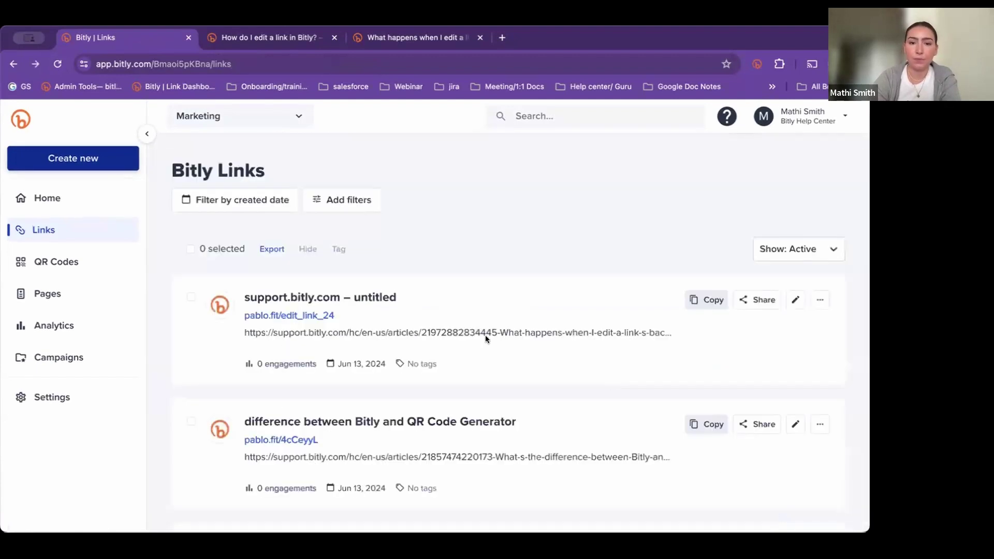
Open the details of the pablo.fit/edit_link_24 link and examine its change history of actions, destination URLs, engagements and active dates
left_click(301, 298)
scroll(300, 284, "down", 4)
scroll(300, 289, "down", 12)
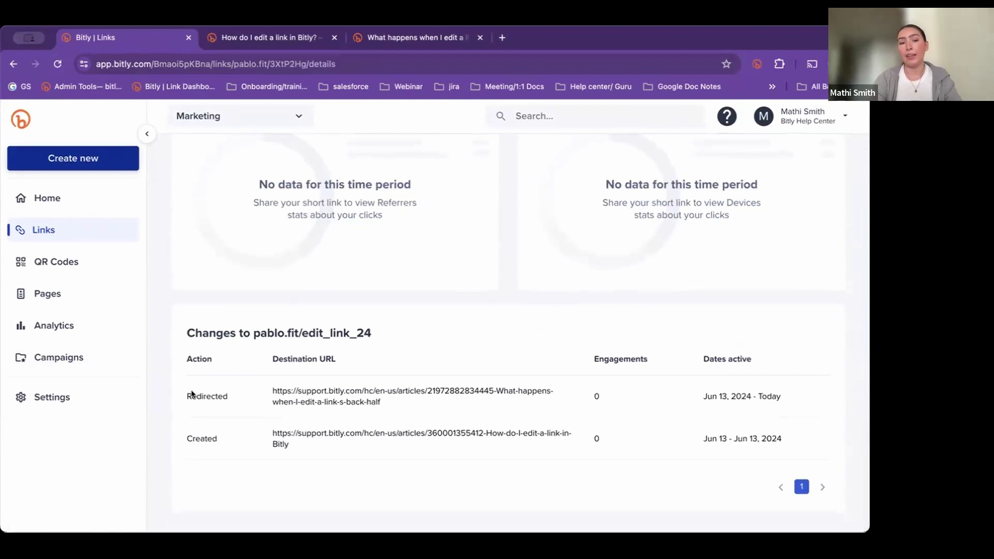
left_click_drag(372, 333, 253, 334)
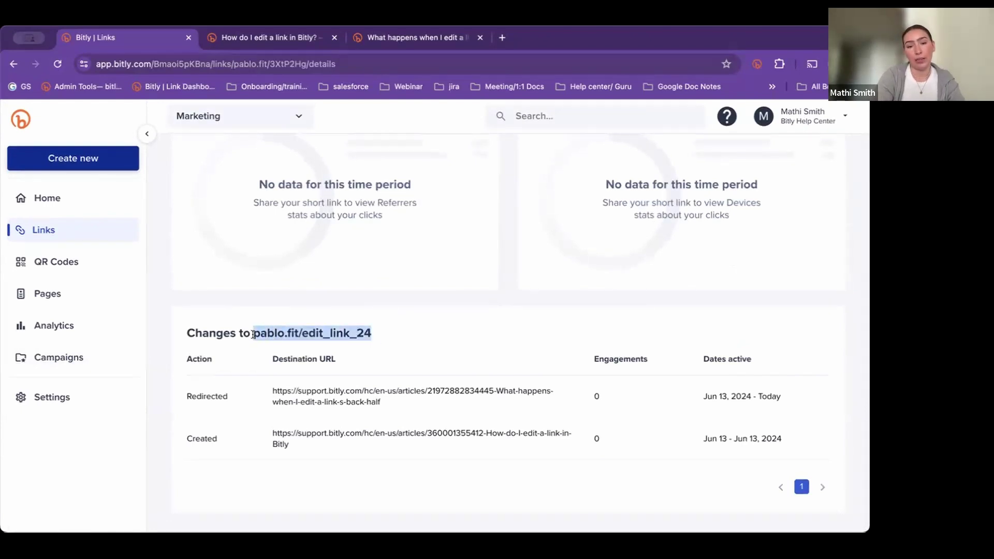
left_click_drag(182, 437, 270, 431)
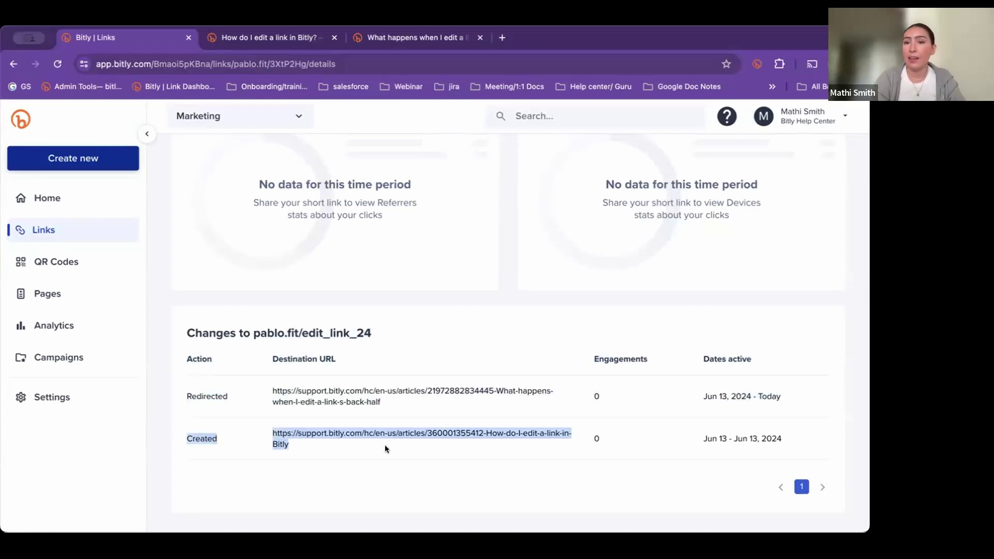
left_click(601, 434)
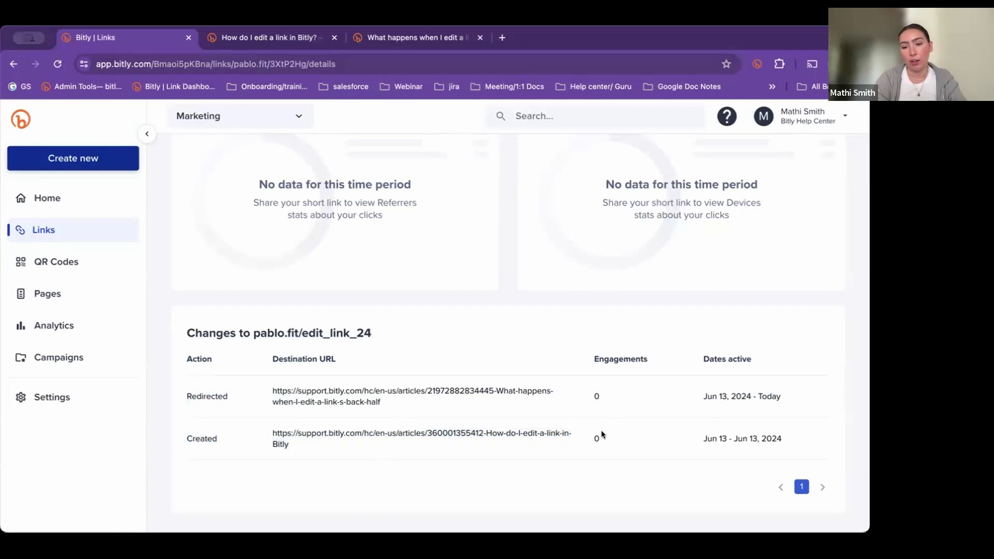
left_click_drag(684, 436, 767, 438)
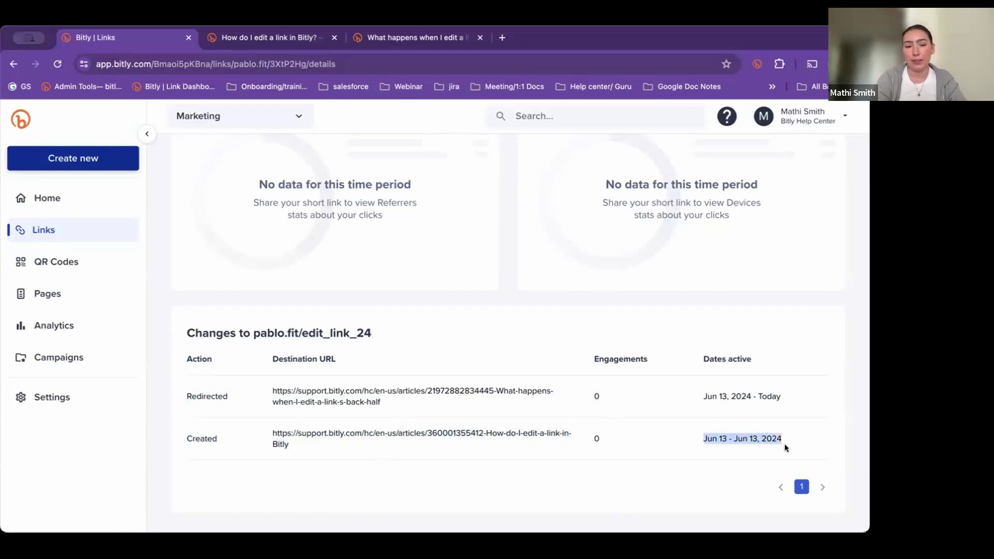
left_click(203, 400)
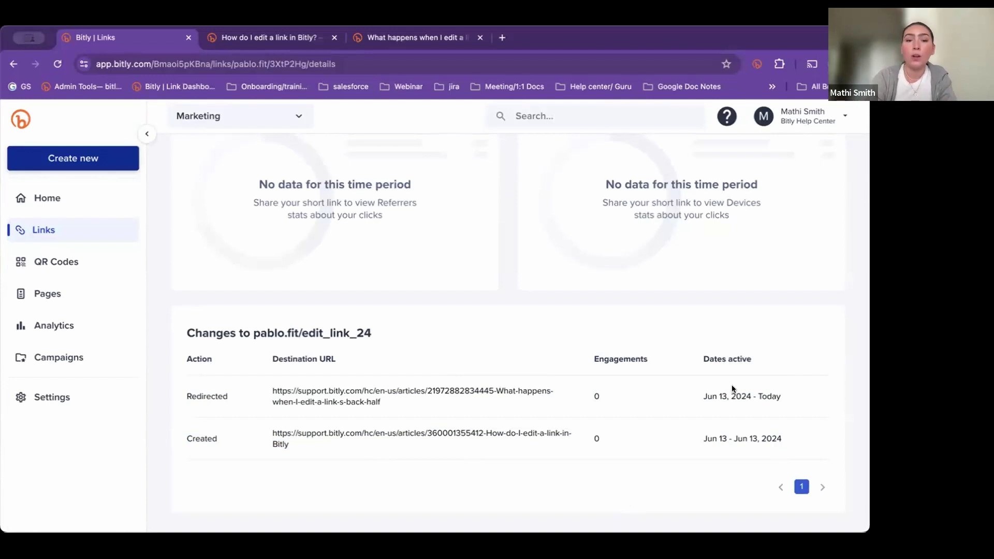
Review the change history and details of the pablo.fit/edit_link_24 link, and return to the links list
scroll(731, 384, "up", 3)
scroll(731, 384, "down", 3)
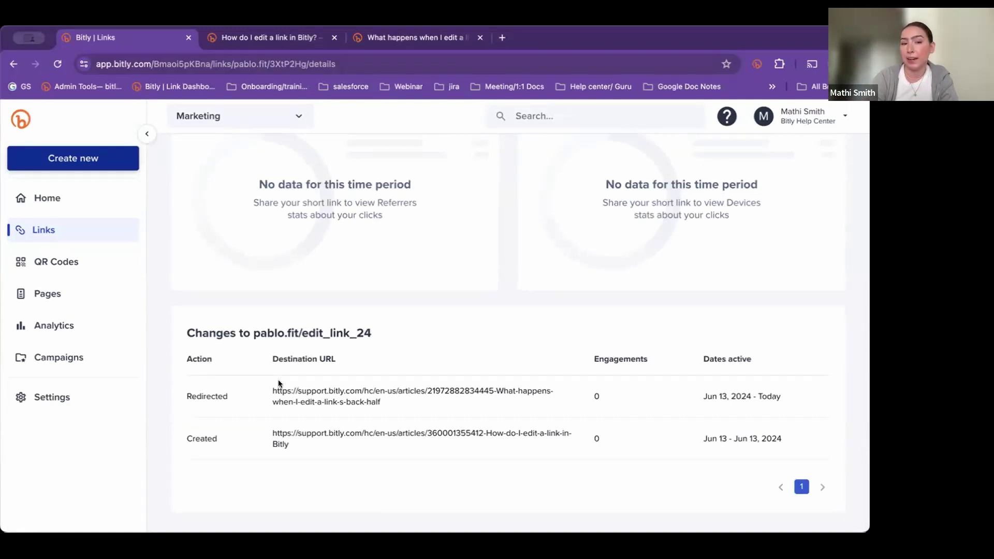
scroll(310, 409, "up", 15)
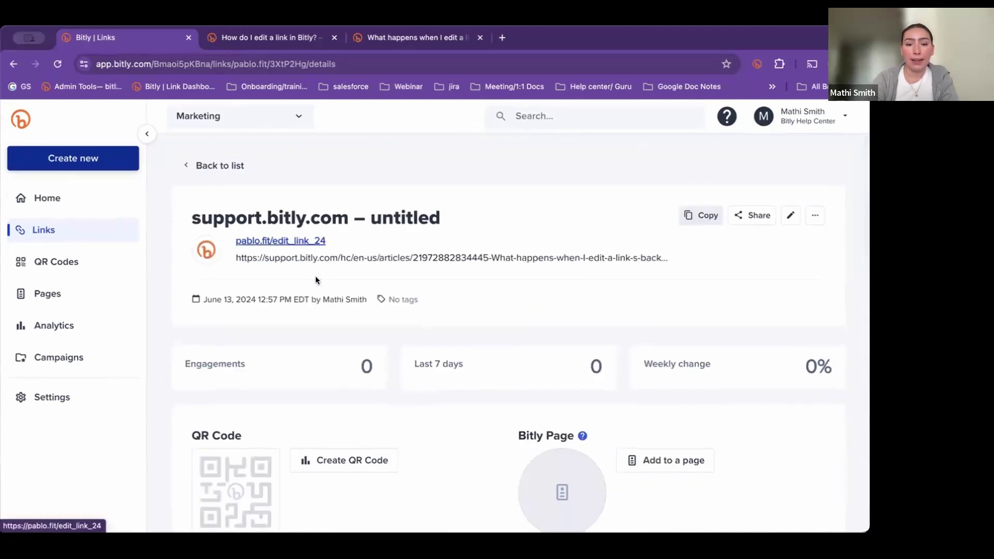
scroll(297, 403, "down", 1)
scroll(298, 407, "down", 1)
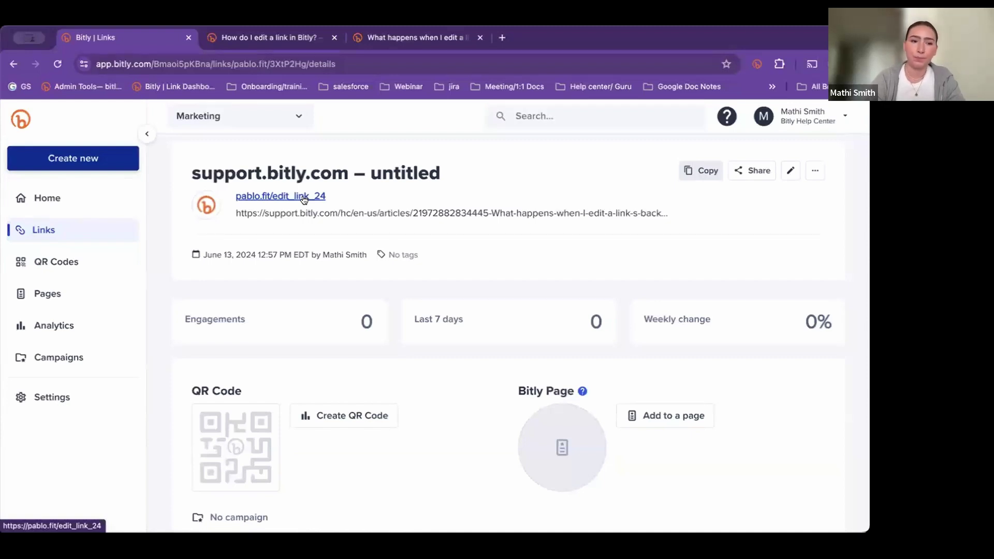
left_click(49, 234)
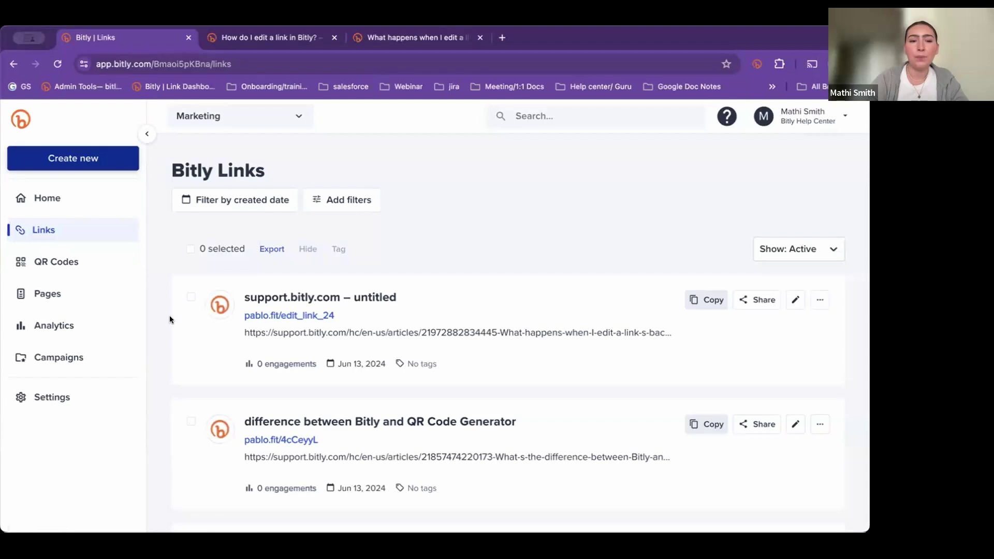
Hide the pablo.fit/edit_link_24 and pablo.fit/4cCeyyL links together from the list of active links
scroll(526, 278, "down", 1)
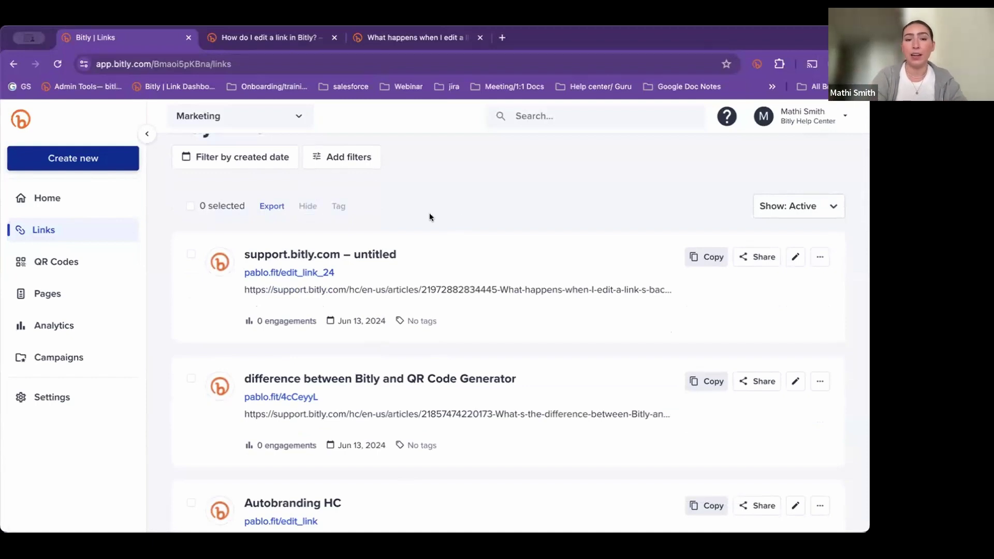
left_click(191, 253)
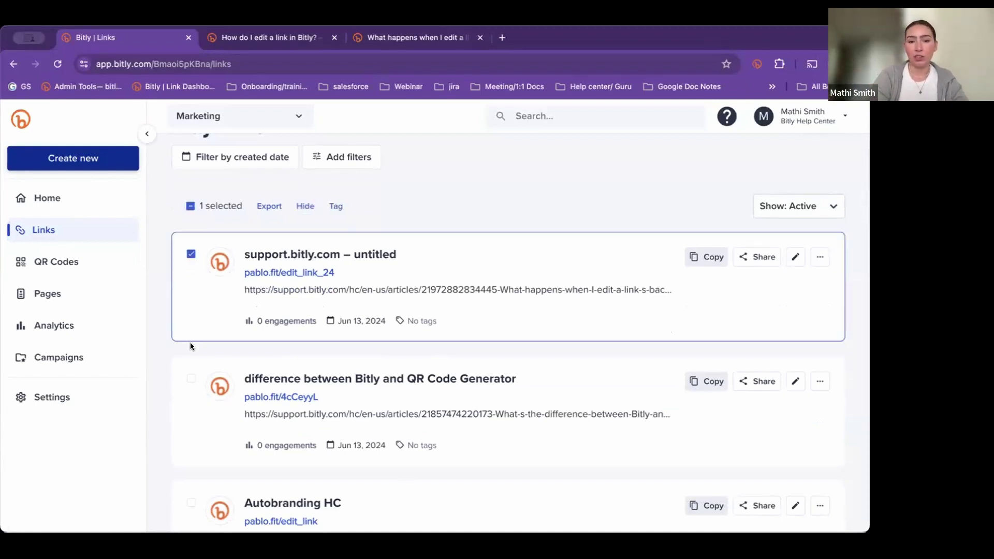
left_click(191, 378)
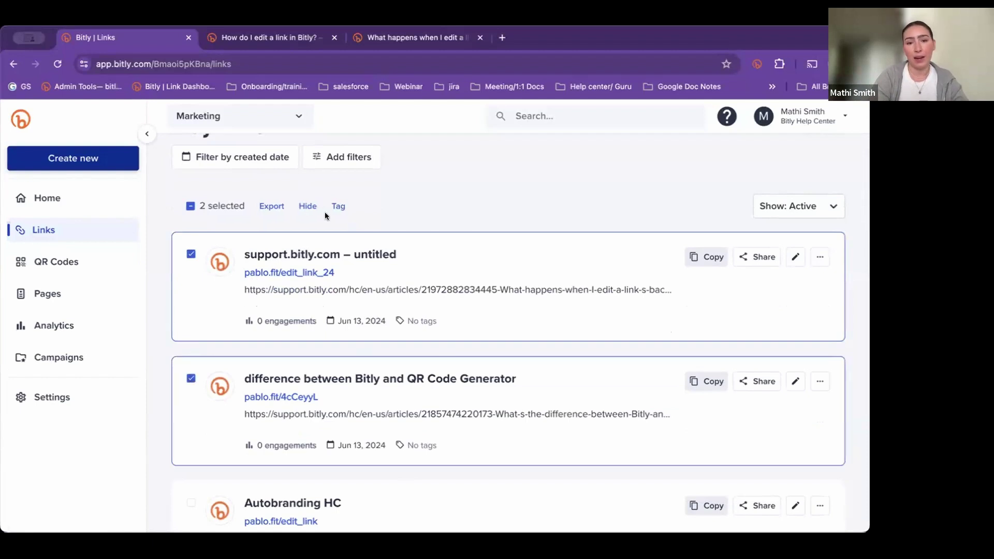
left_click(307, 206)
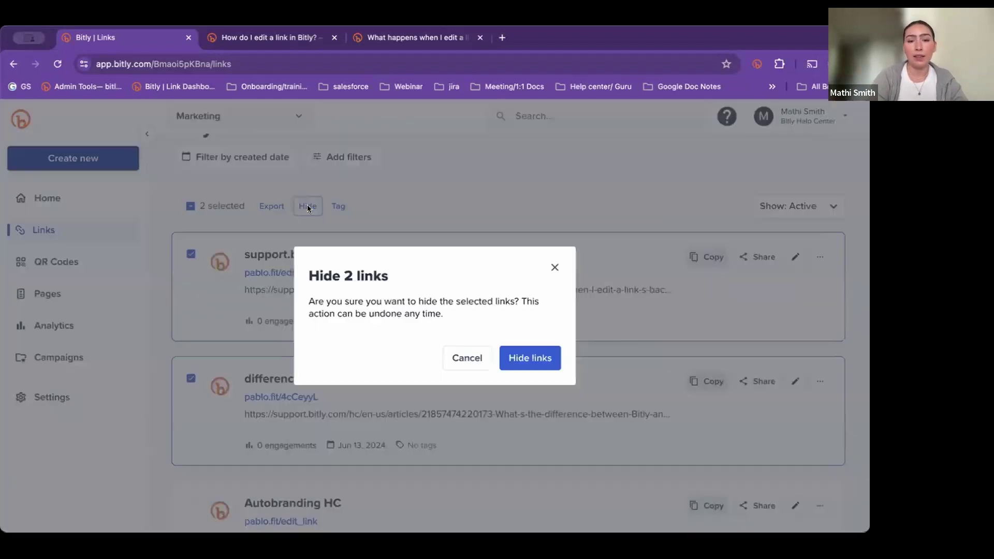
left_click(550, 357)
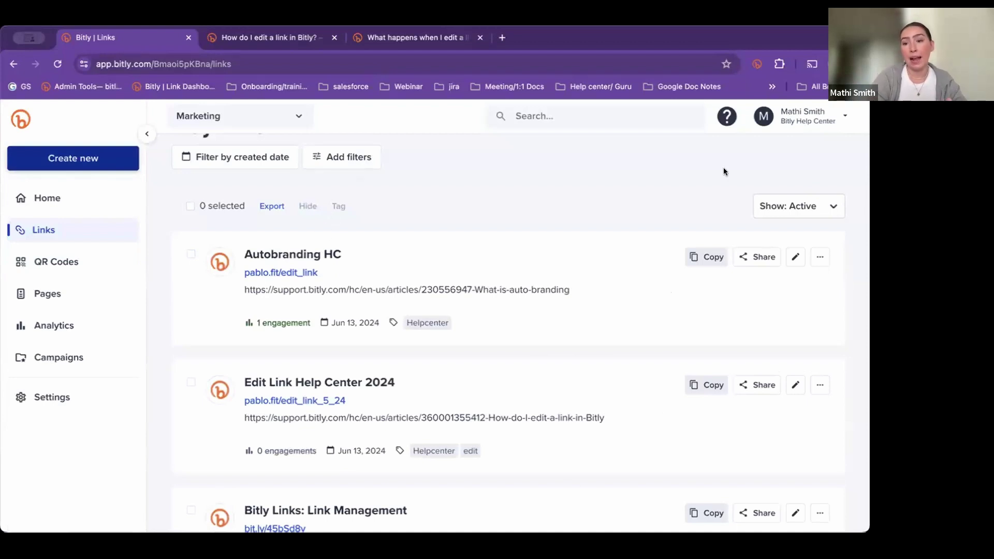
Show only the hidden links, open the hidden pablo.fit/edit_link_24 short link to check its destination, and return to the list
scroll(633, 263, "up", 1)
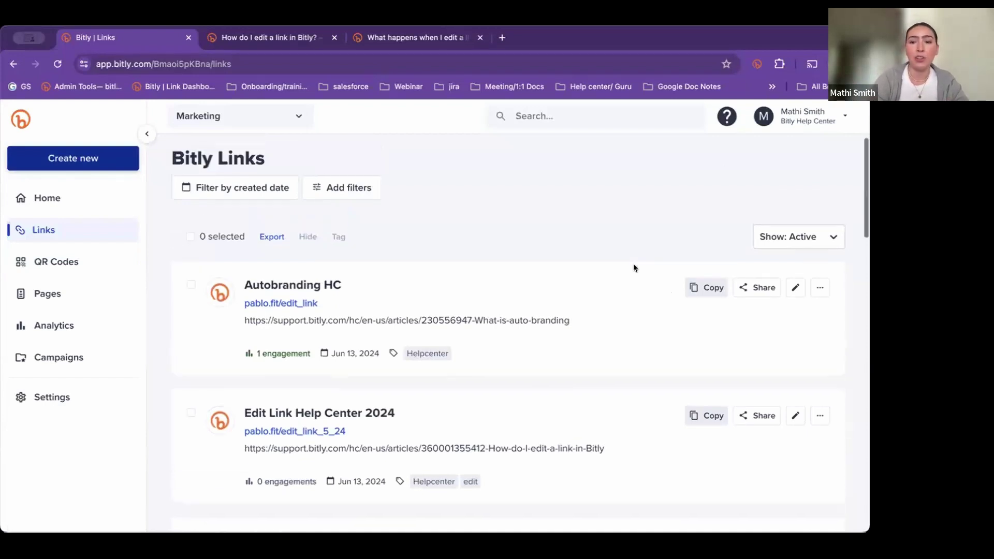
left_click(809, 237)
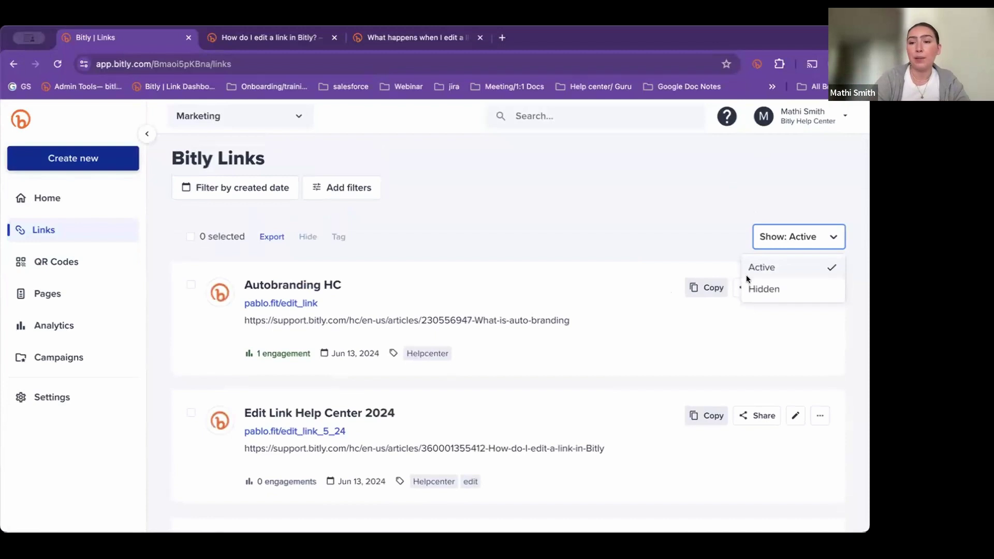
left_click(796, 284)
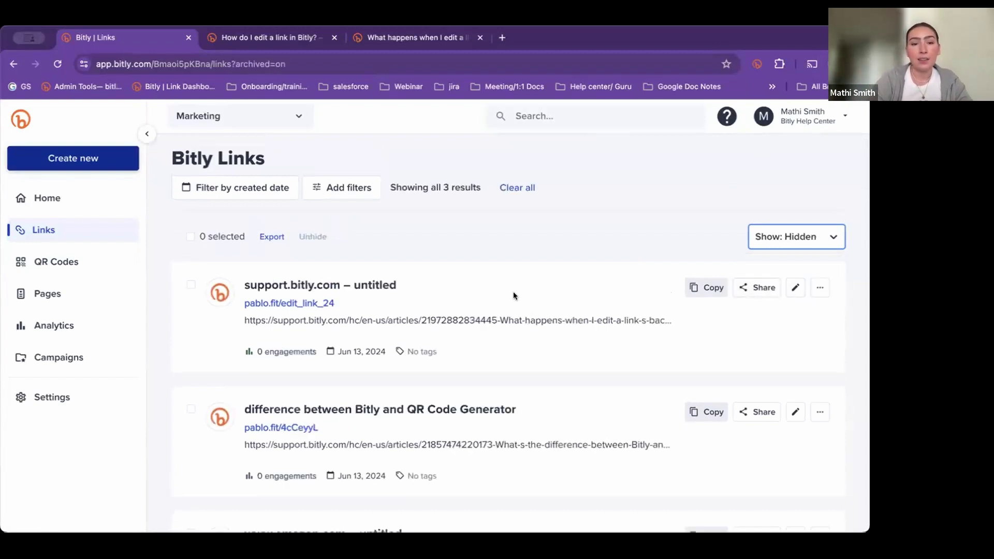
left_click(293, 303)
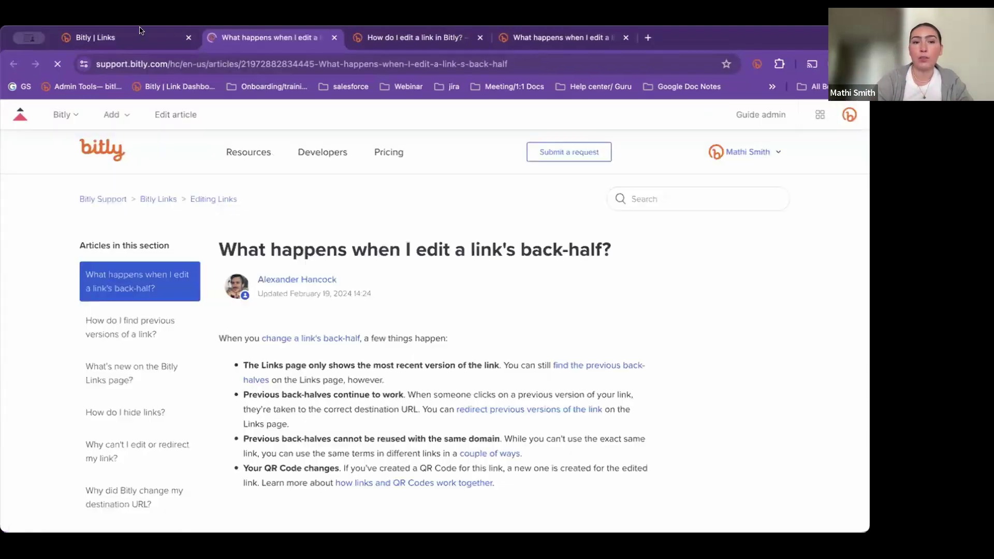
left_click(140, 31)
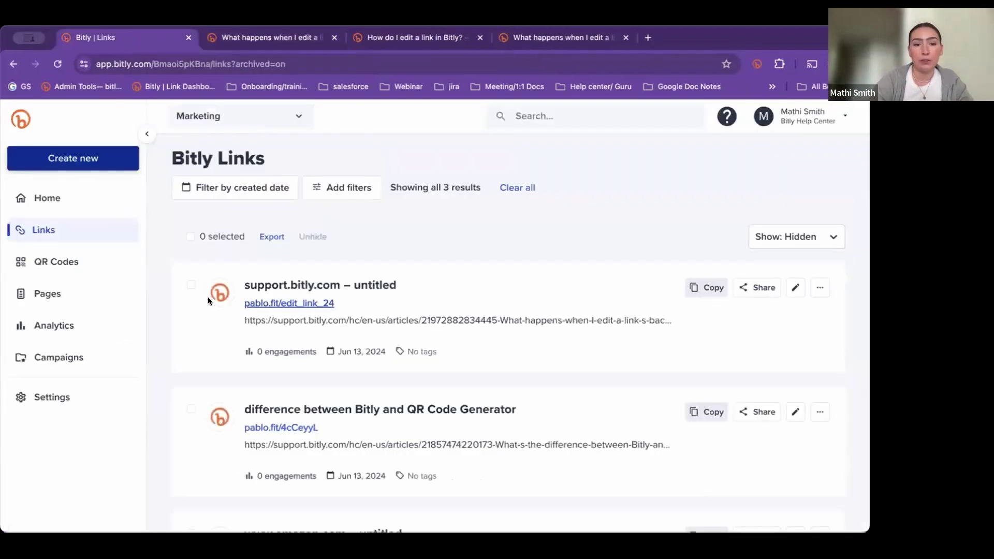
Unhide the pablo.fit/edit_link_24 and pablo.fit/4cCeyyL links and switch the list back to active links
left_click(191, 284)
left_click(190, 409)
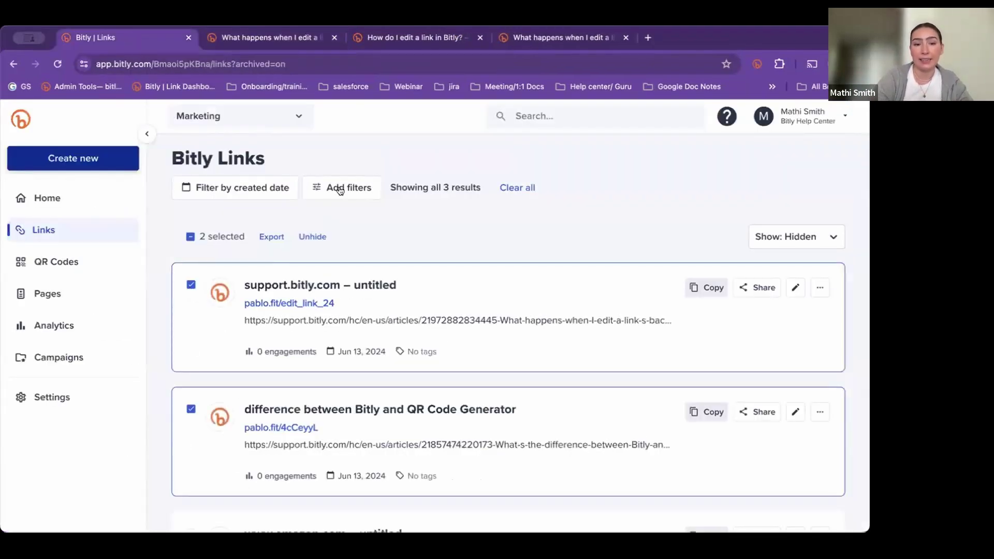
left_click(310, 237)
left_click(769, 247)
left_click(750, 278)
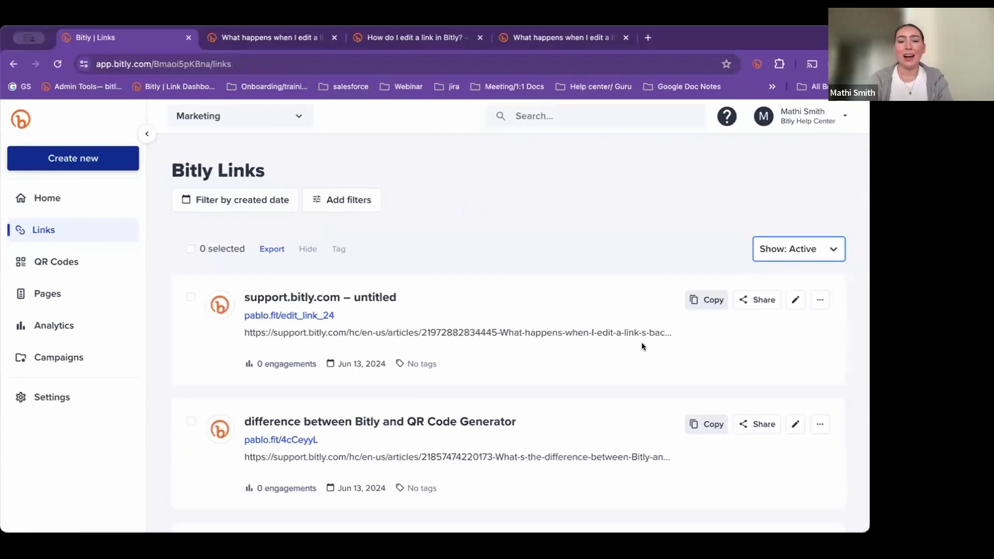
Delete the "difference between Bitly and QR Code Generator" link, viewing the Bitly error page before confirming the deletion
scroll(555, 440, "down", 1)
scroll(555, 438, "down", 2)
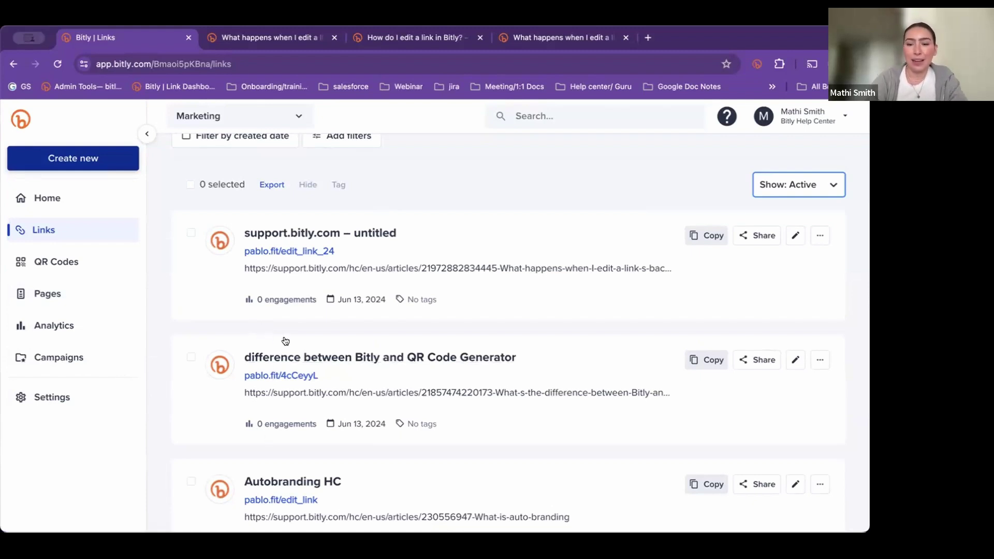
left_click(821, 361)
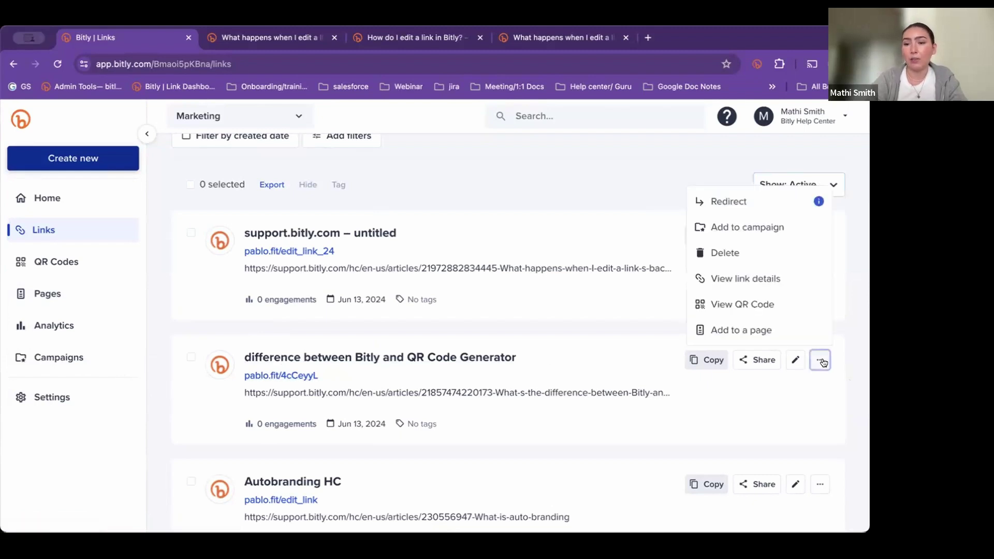
left_click(730, 251)
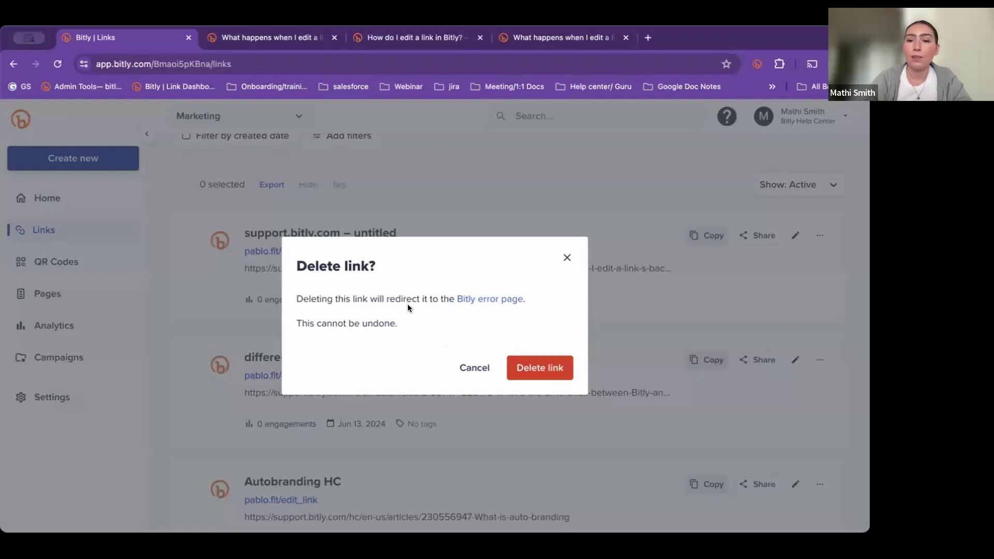
left_click(465, 299)
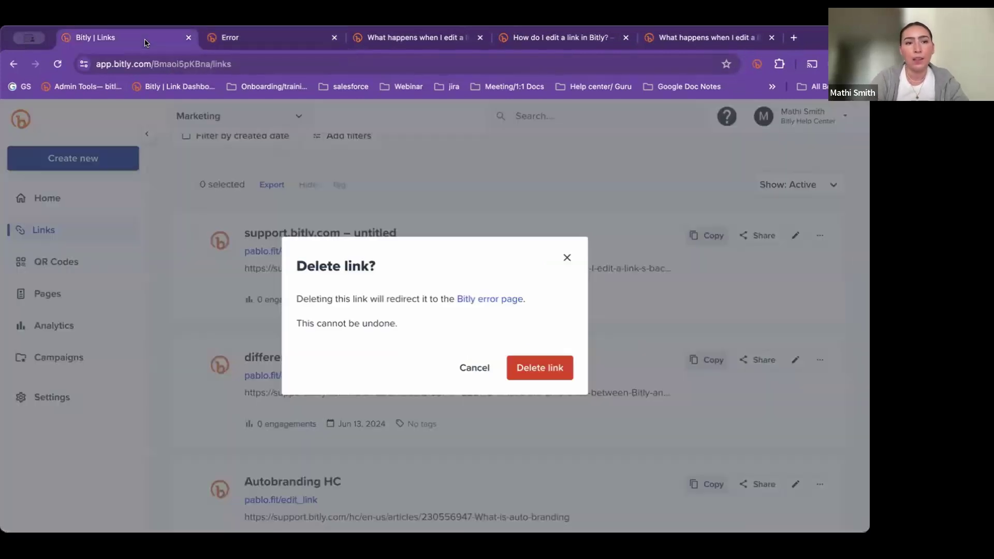
left_click(146, 41)
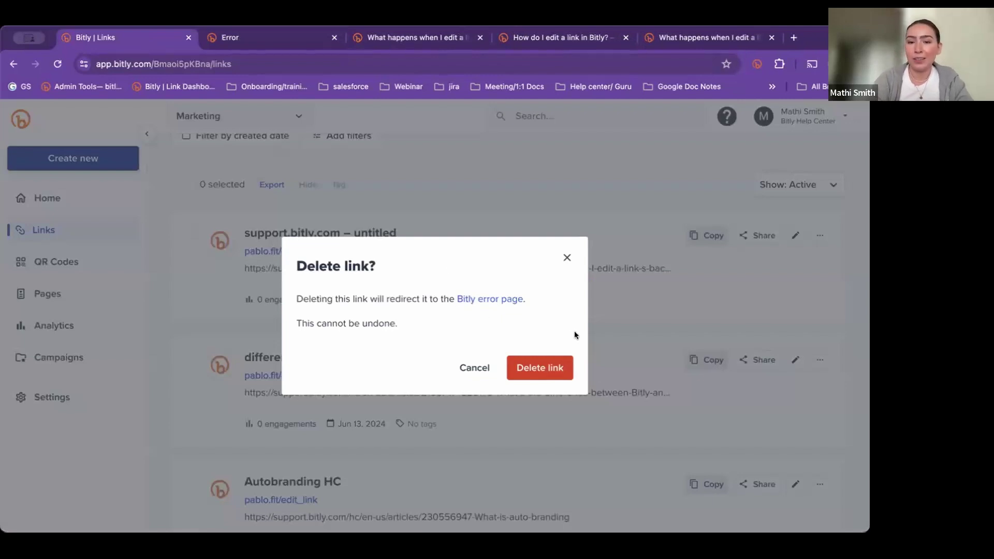
left_click(541, 365)
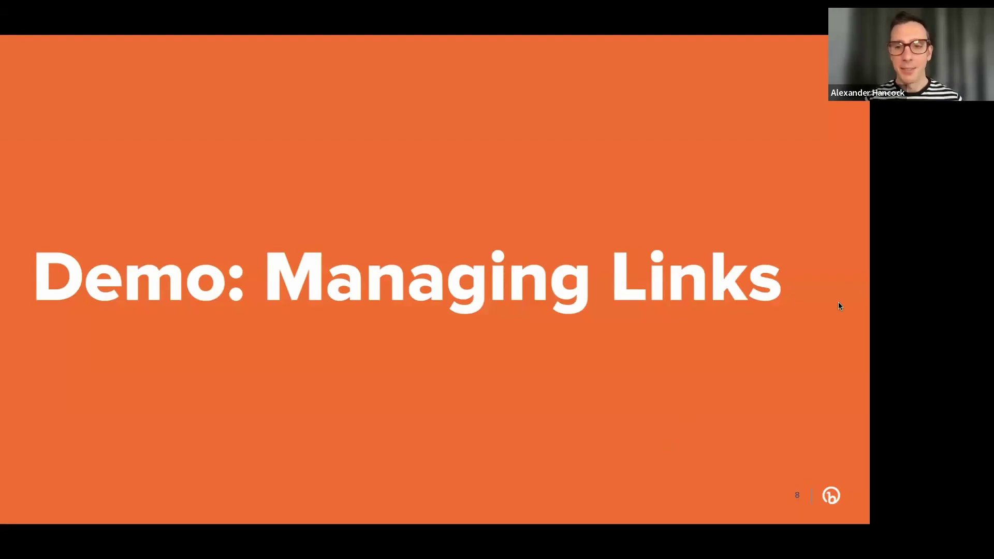
key("Right")
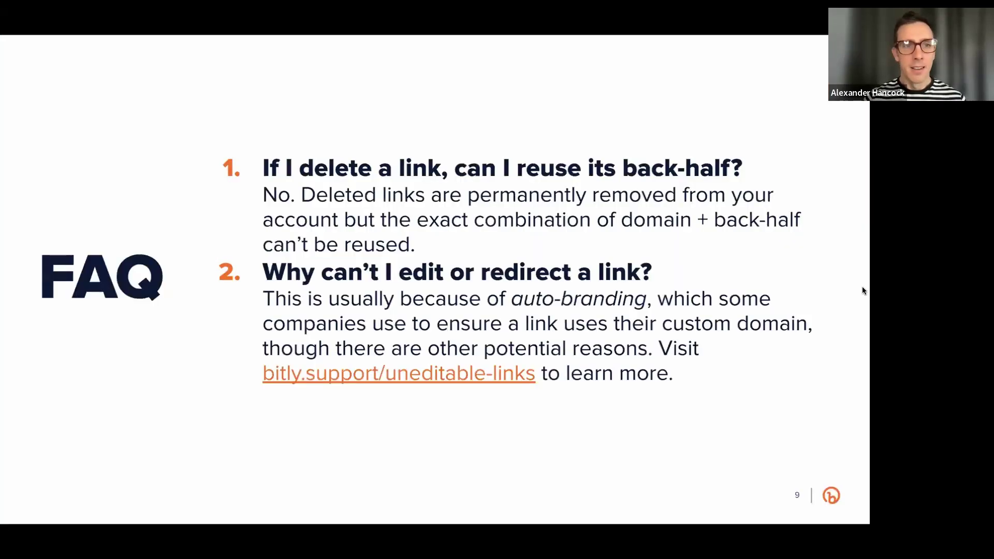